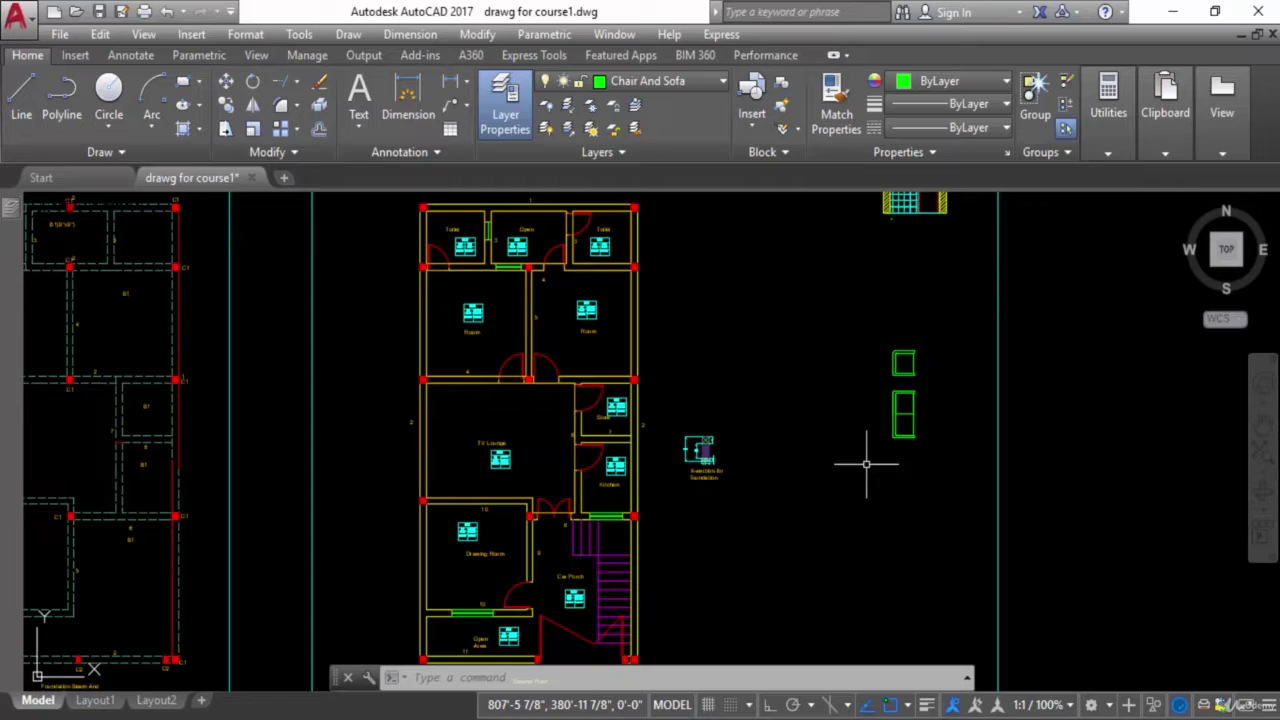
Zoom and pan in on the green chair and two-seat sofa drawings beside the floor plan.
{"action": "scroll", "coordinate": [866, 464], "scroll_direction": "up", "scroll_amount": 7}
{"action": "scroll", "coordinate": [786, 486], "scroll_direction": "down", "scroll_amount": 3}
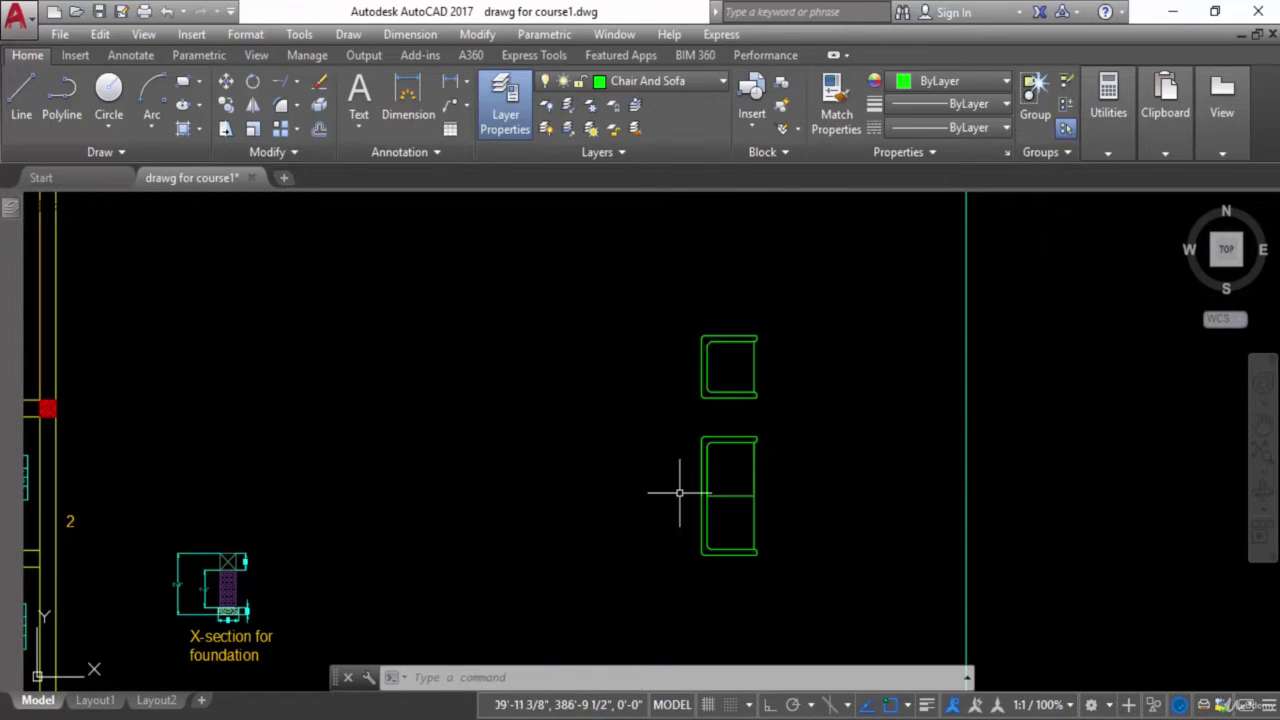
{"action": "middle_click_drag", "start_coordinate": [766, 477], "coordinate": [784, 446]}
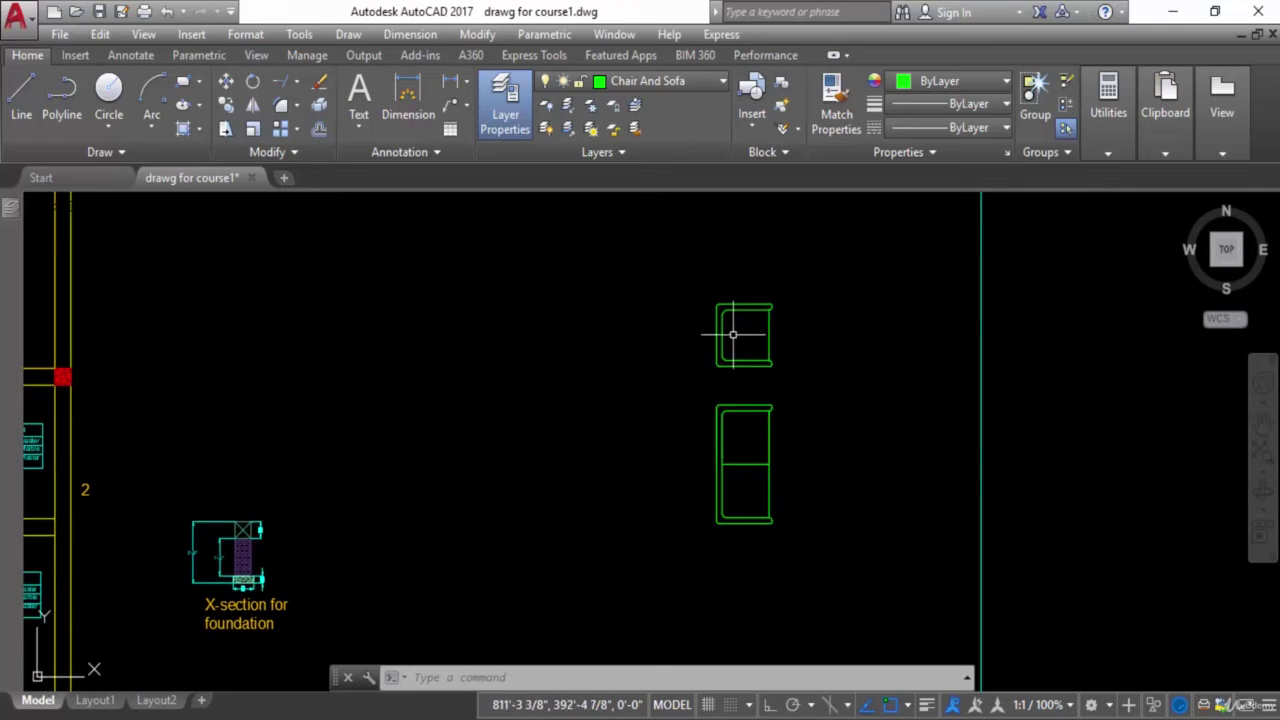
{"action": "scroll", "coordinate": [733, 335], "scroll_direction": "up", "scroll_amount": 2}
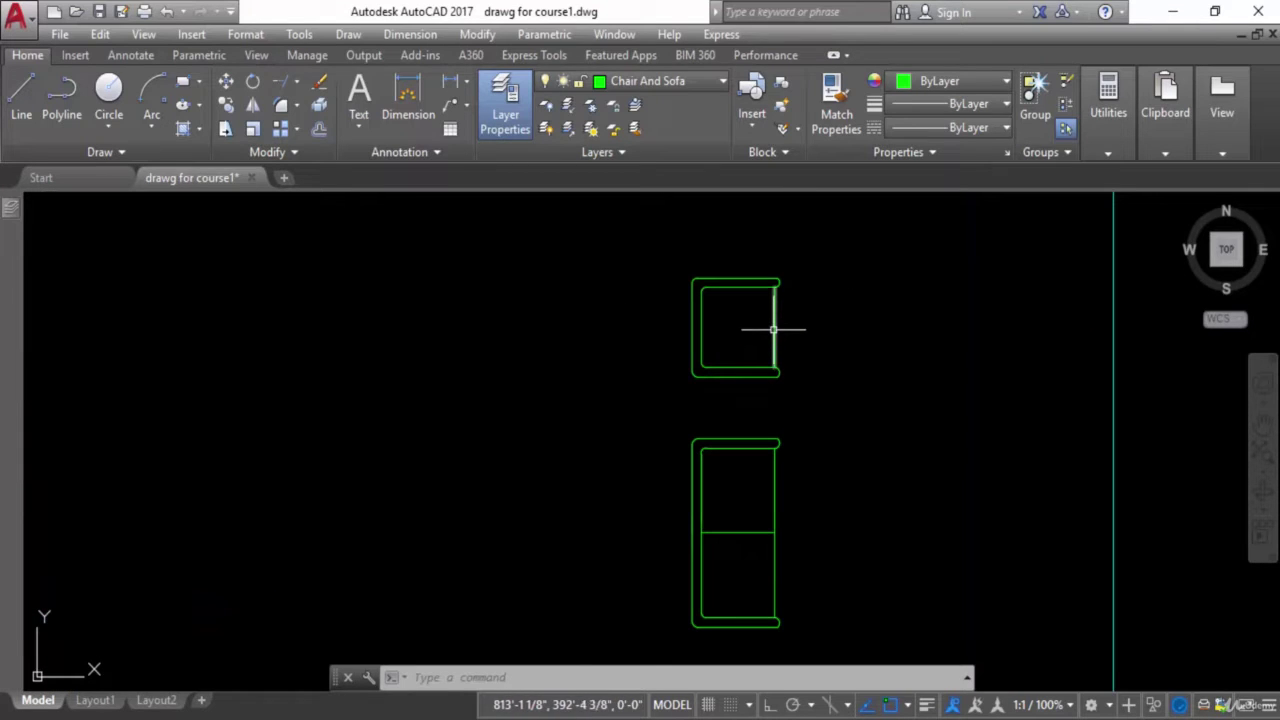
{"action": "scroll", "coordinate": [772, 335], "scroll_direction": "up", "scroll_amount": 4}
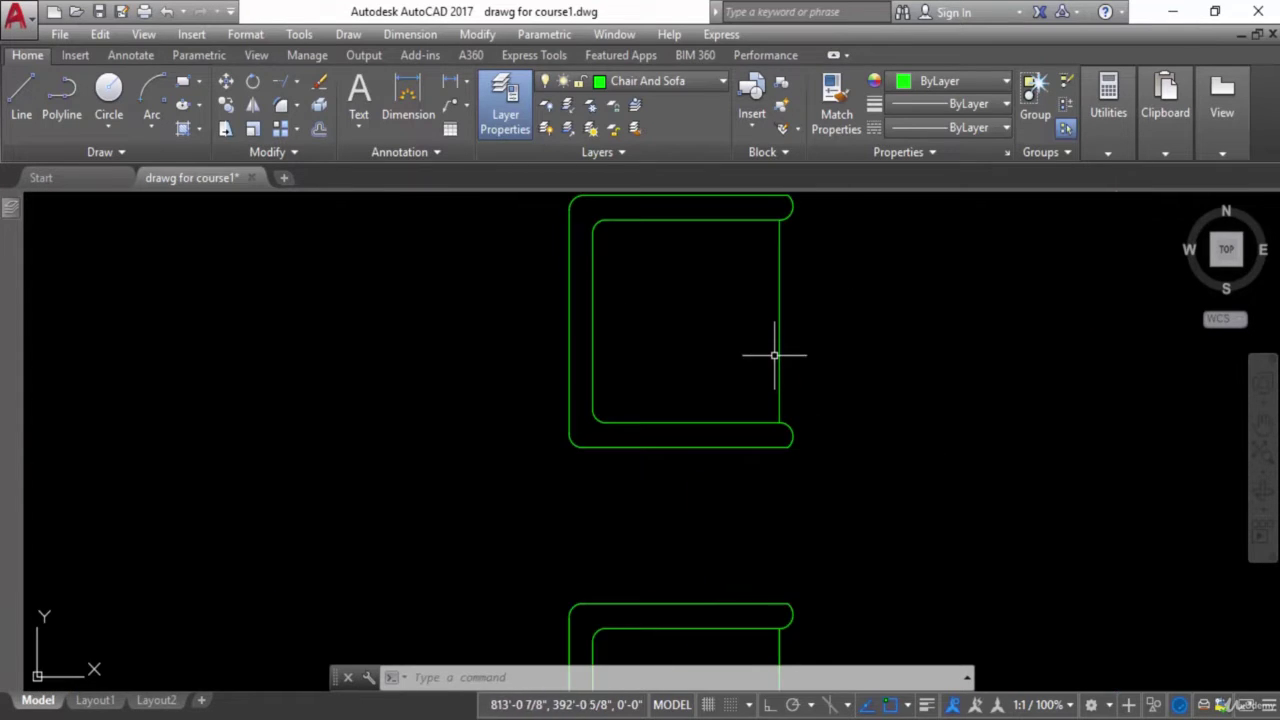
{"action": "left_click", "coordinate": [777, 340]}
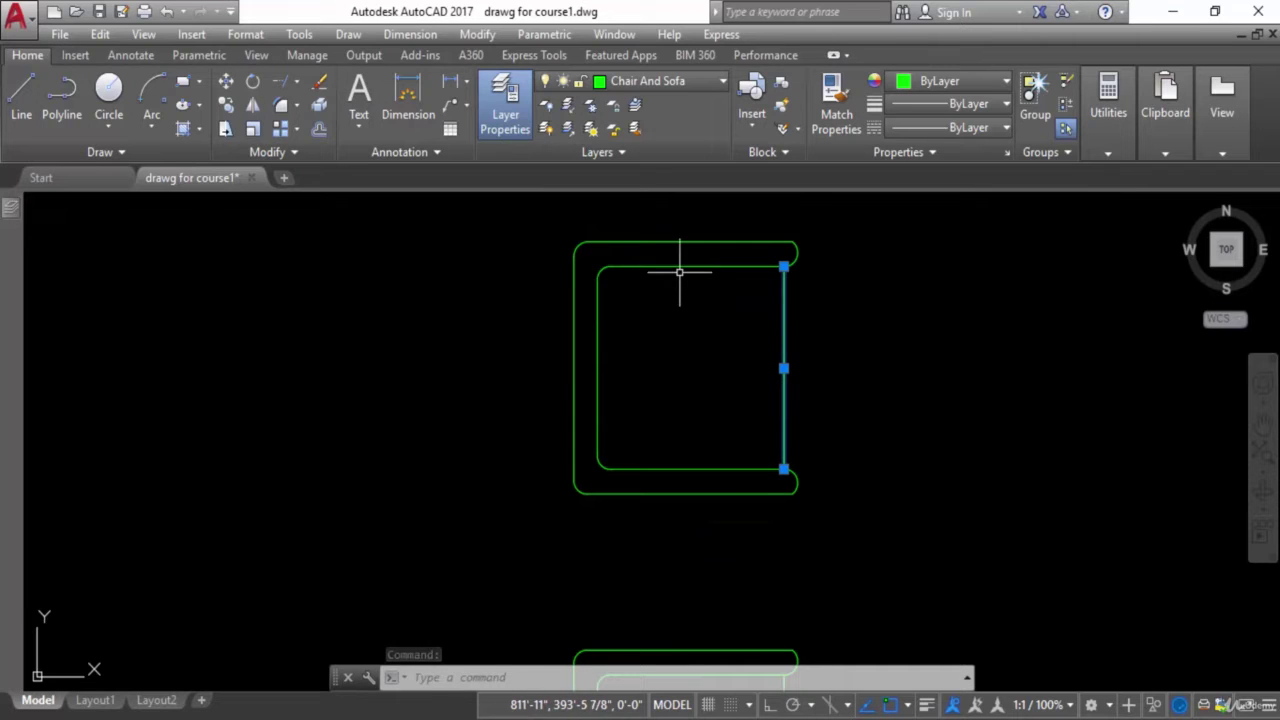
{"action": "left_click", "coordinate": [681, 267]}
{"action": "left_click", "coordinate": [654, 242]}
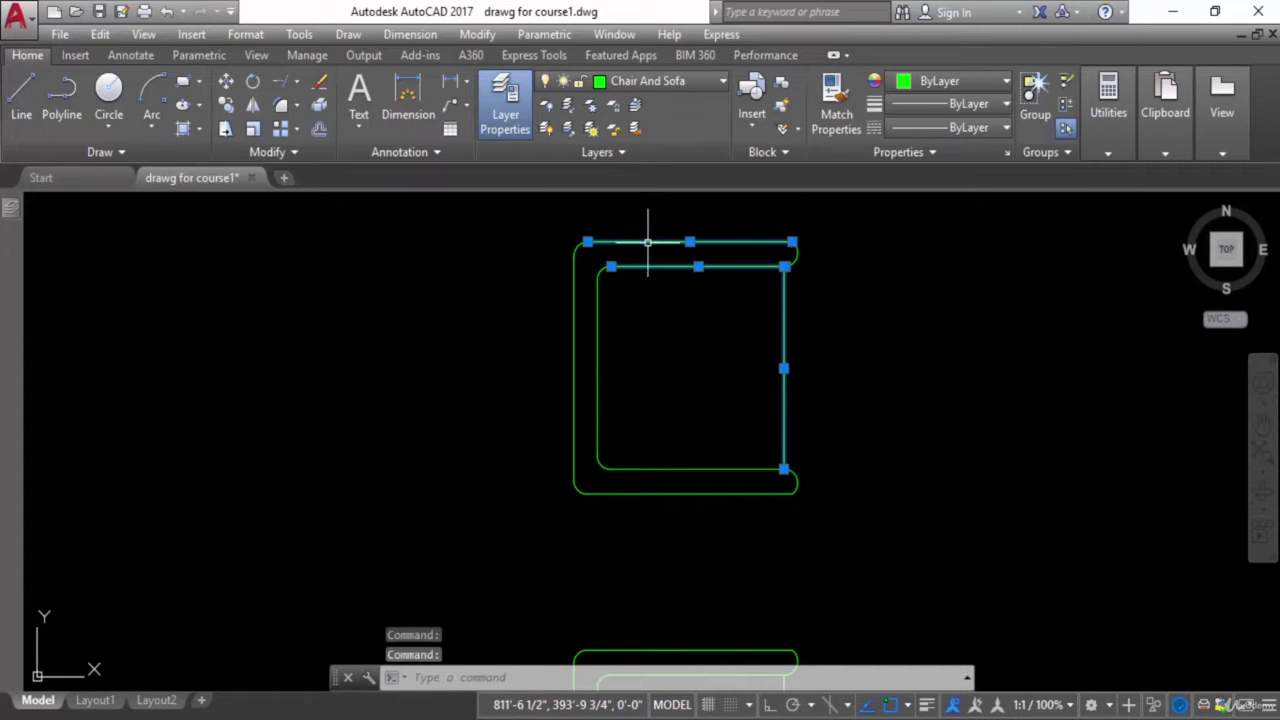
{"action": "left_click", "coordinate": [580, 352]}
{"action": "key", "text": "Escape"}
{"action": "scroll", "coordinate": [708, 393], "scroll_direction": "down", "scroll_amount": 5}
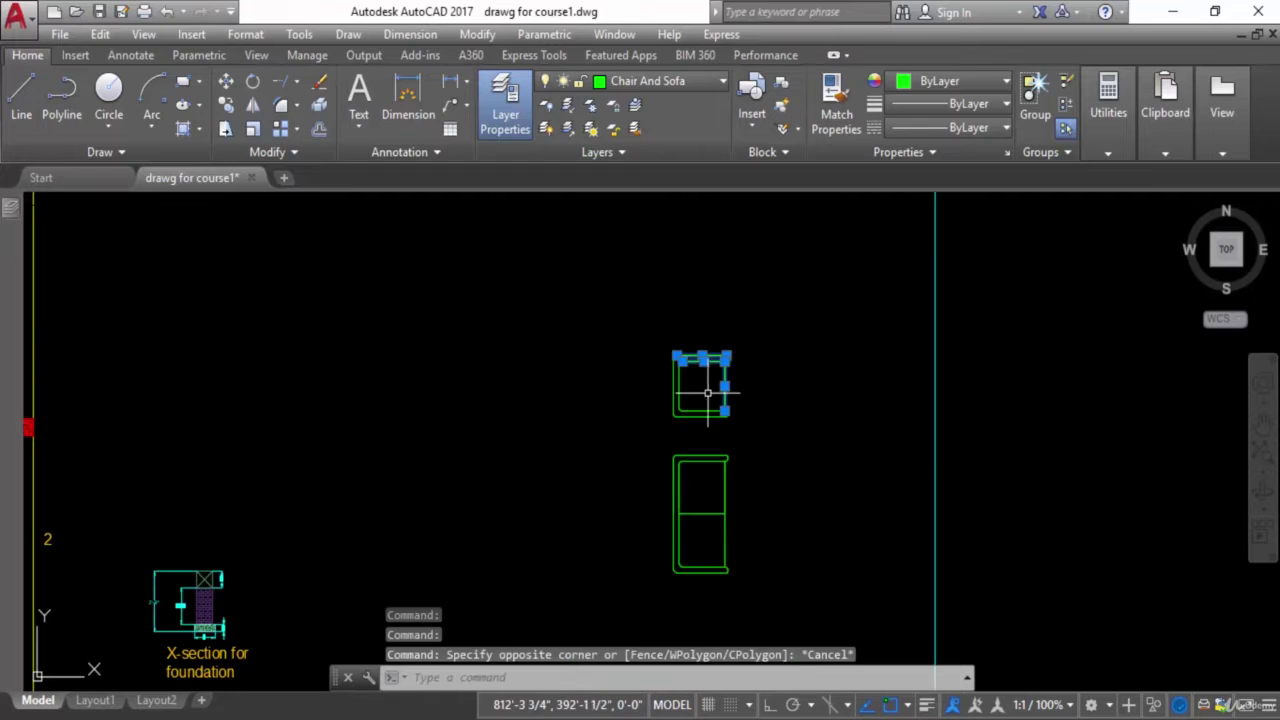
{"action": "key", "text": "Escape"}
{"action": "scroll", "coordinate": [777, 434], "scroll_direction": "down", "scroll_amount": 2}
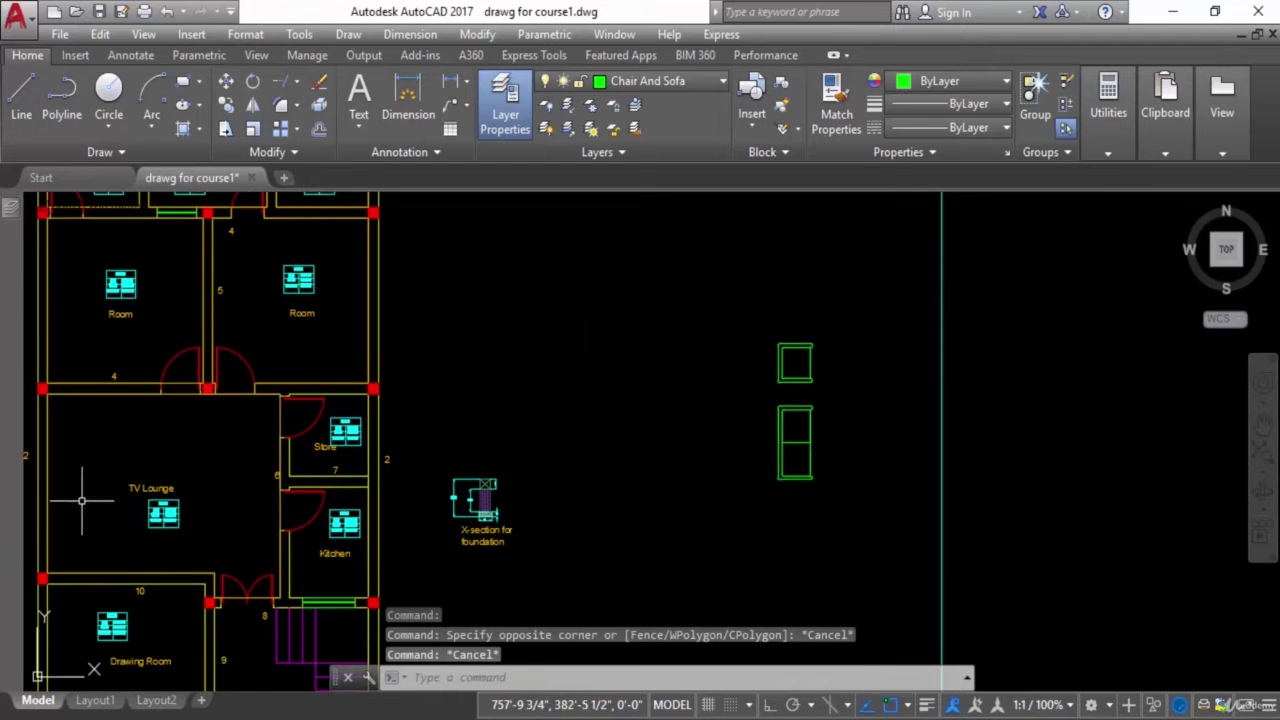
{"action": "scroll", "coordinate": [805, 386], "scroll_direction": "up", "scroll_amount": 3}
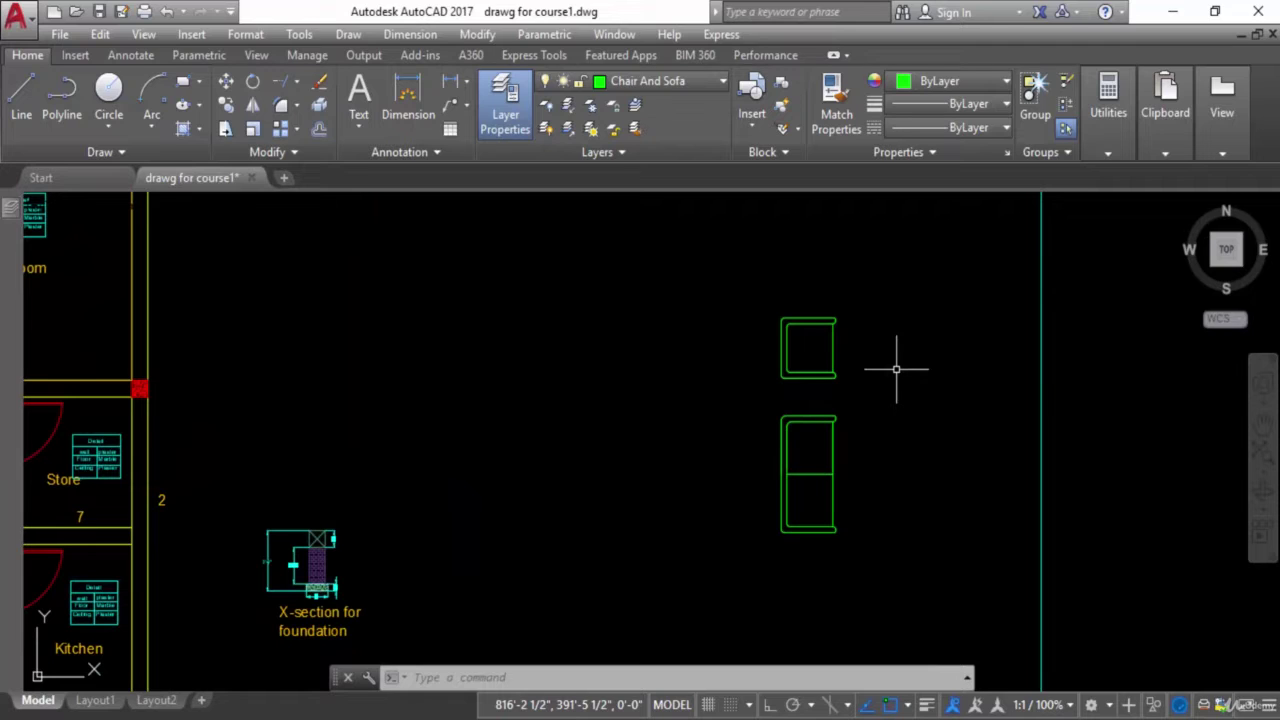
{"action": "scroll", "coordinate": [860, 358], "scroll_direction": "up", "scroll_amount": 2}
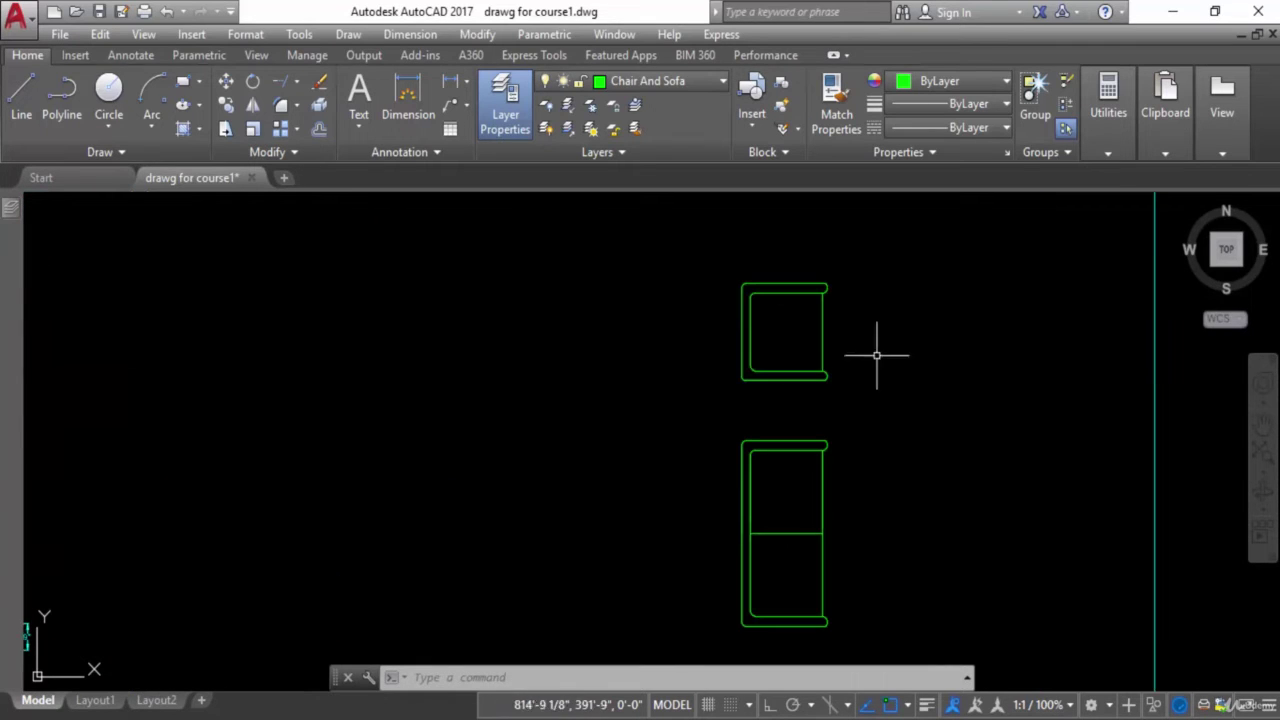
{"action": "left_click", "coordinate": [911, 257]}
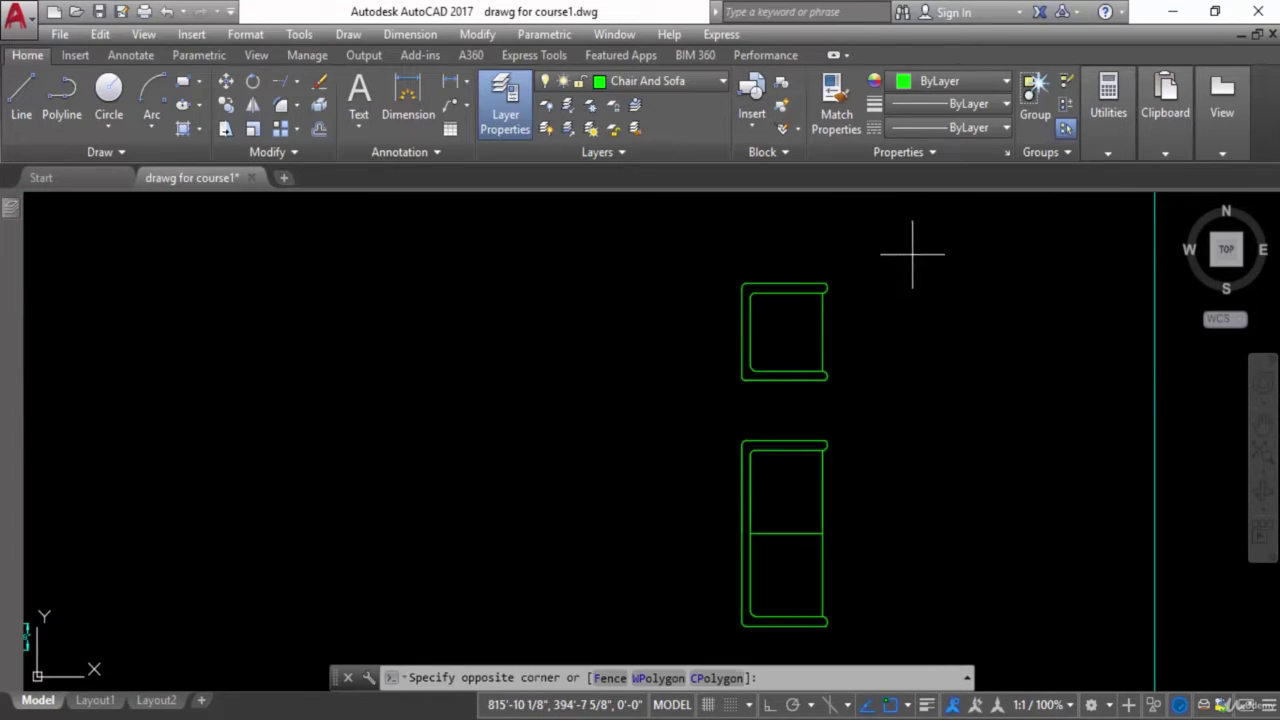
{"action": "left_click", "coordinate": [803, 386]}
{"action": "scroll", "coordinate": [955, 430], "scroll_direction": "down", "scroll_amount": 3}
{"action": "scroll", "coordinate": [867, 410], "scroll_direction": "up", "scroll_amount": 5}
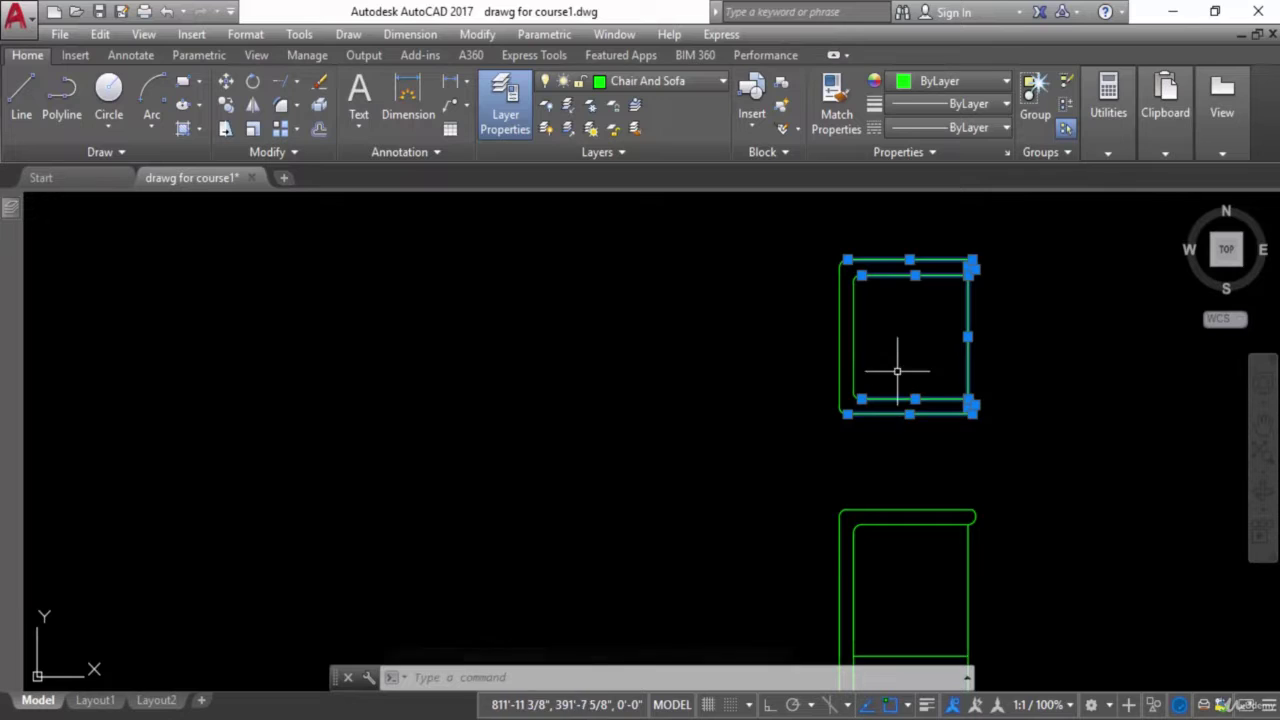
{"action": "key", "text": "Escape"}
{"action": "scroll", "coordinate": [847, 406], "scroll_direction": "down", "scroll_amount": 2}
{"action": "middle_click_drag", "start_coordinate": [845, 406], "coordinate": [775, 403]}
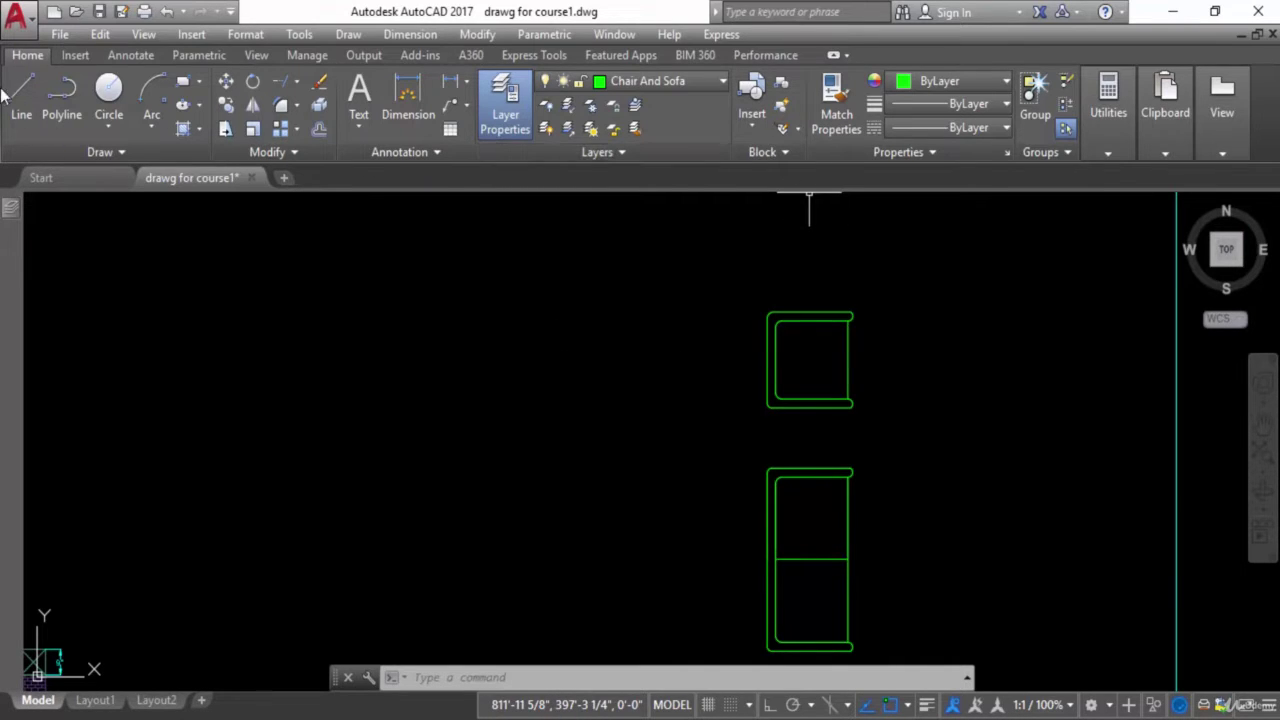
Start a block named Chair, based at the chair's right-edge midpoint (X 813'-1 17/32", Y 392'-5 5/32").
{"action": "left_click", "coordinate": [781, 91]}
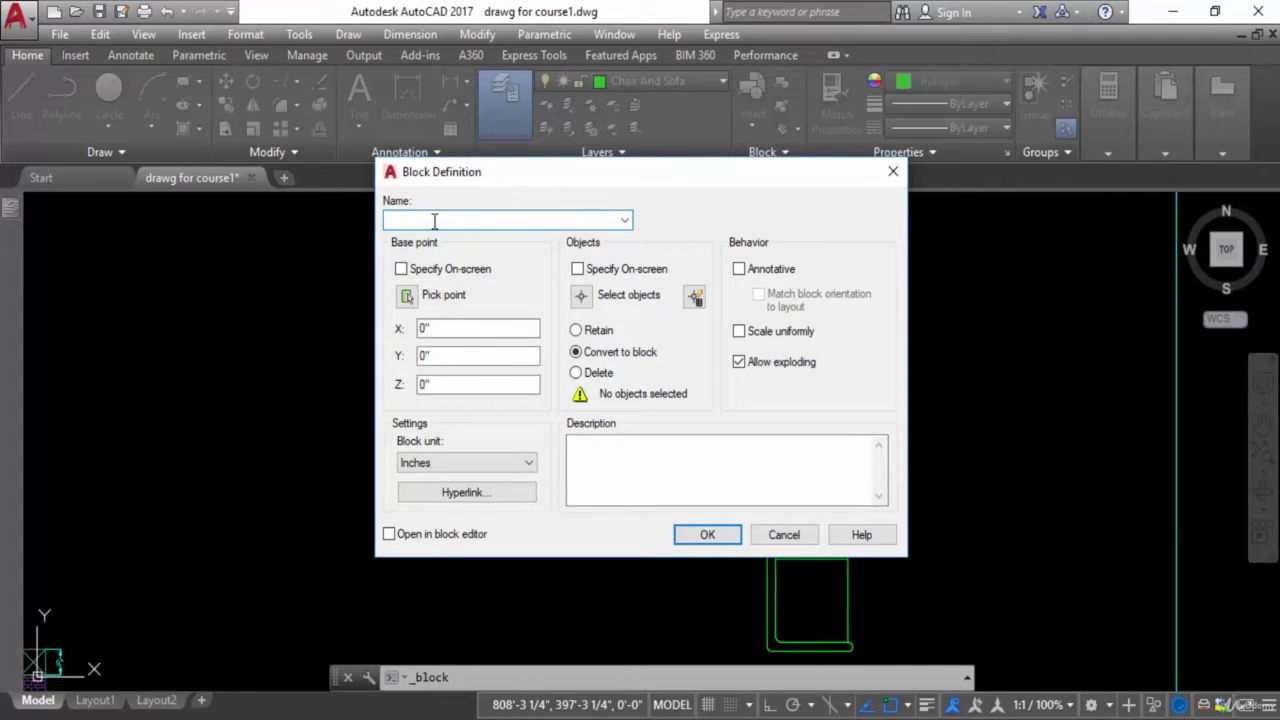
{"action": "left_click", "coordinate": [624, 221]}
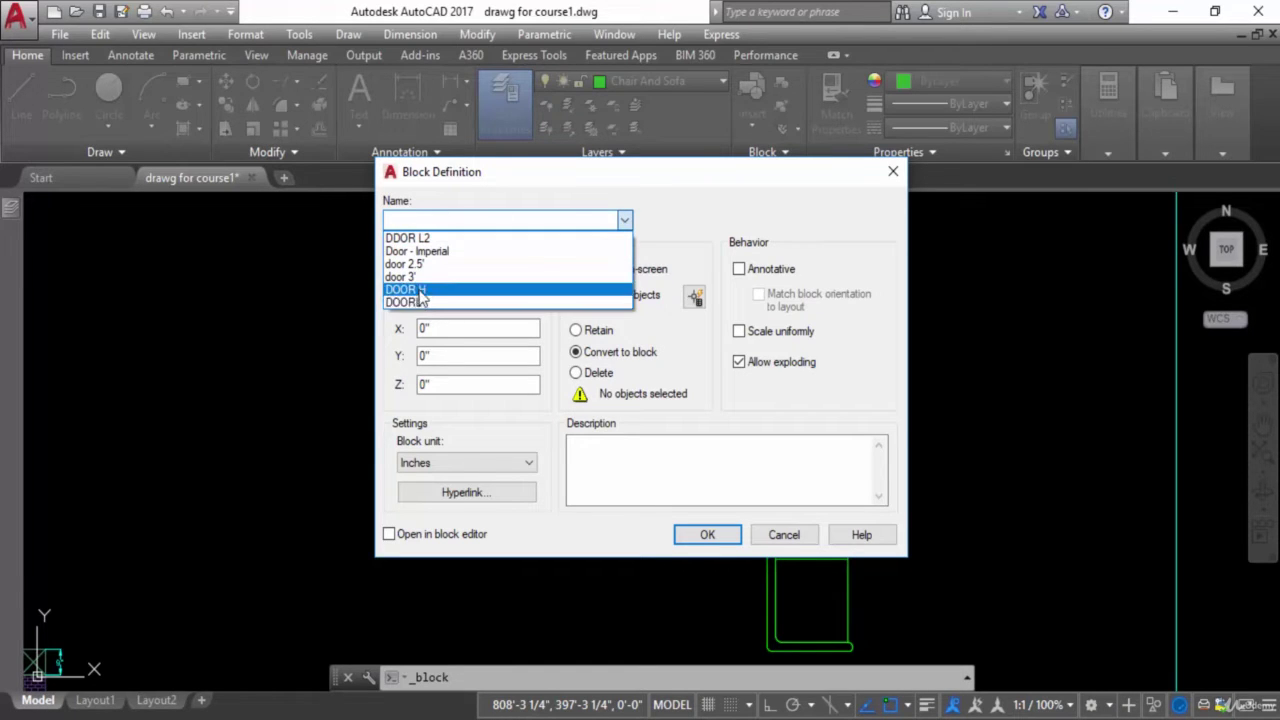
{"action": "left_click", "coordinate": [502, 222]}
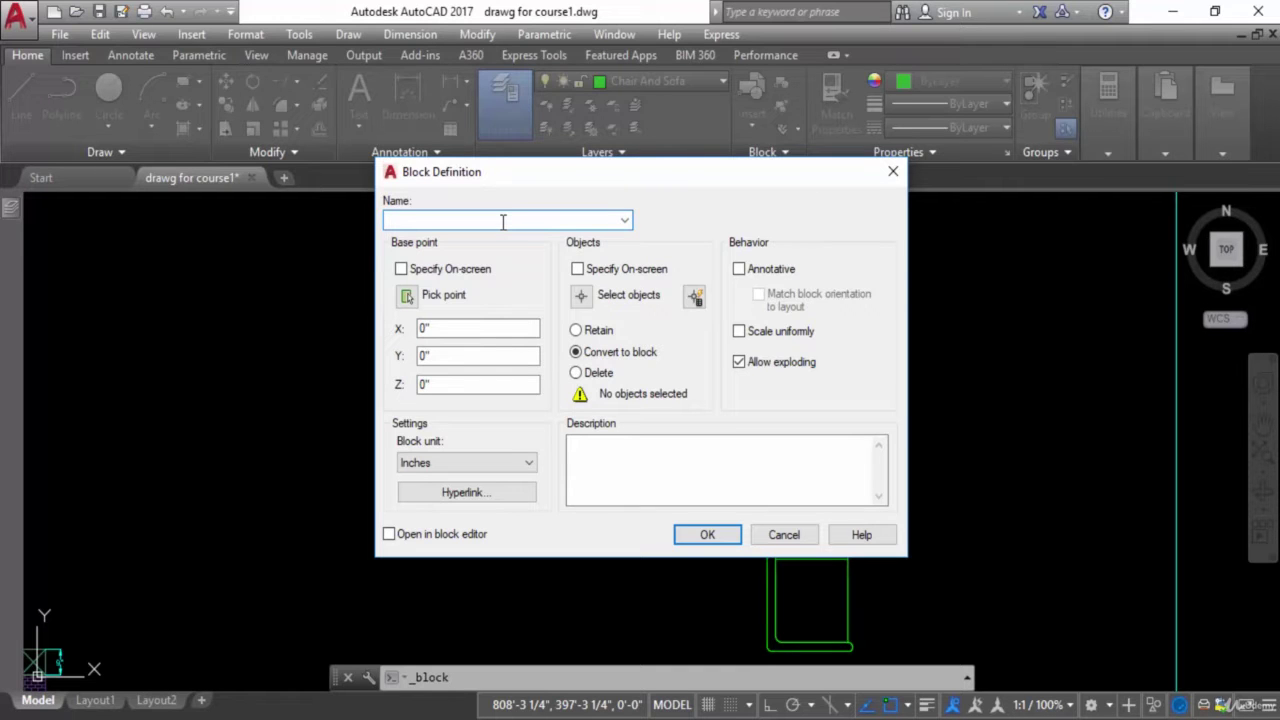
{"action": "left_click_drag", "start_coordinate": [727, 189], "coordinate": [499, 206]}
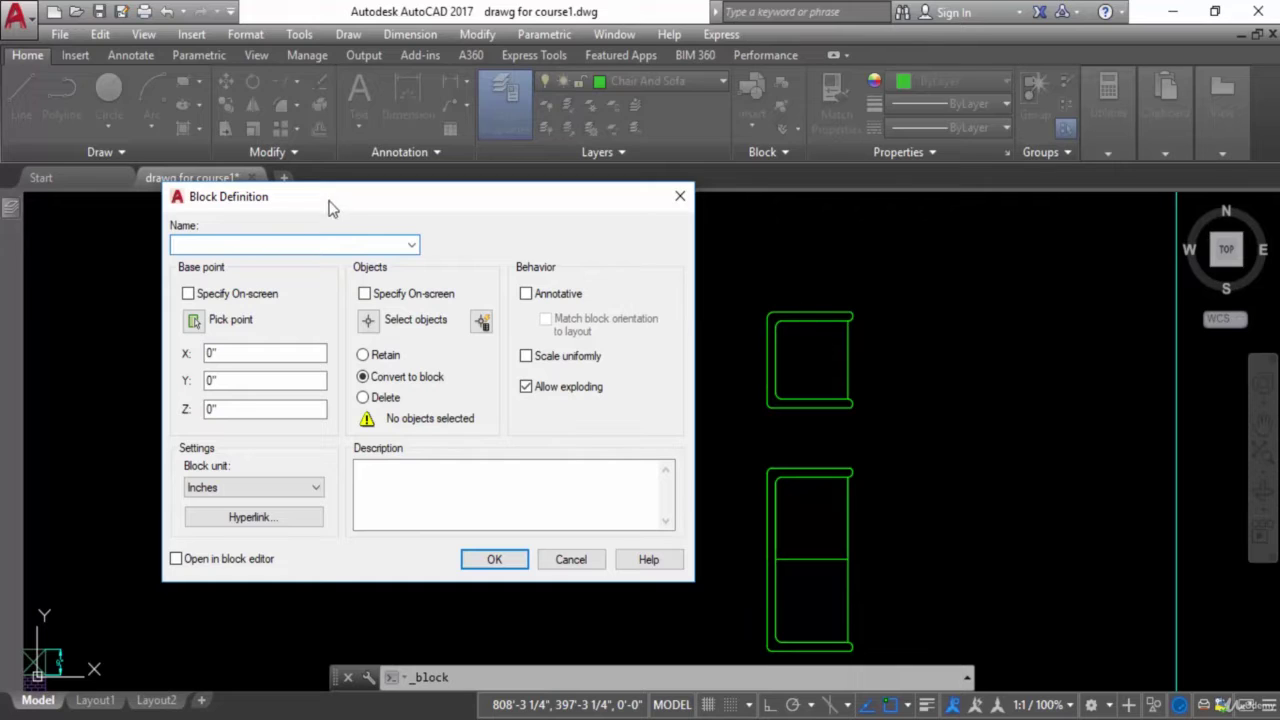
{"action": "left_click_drag", "start_coordinate": [332, 207], "coordinate": [458, 213]}
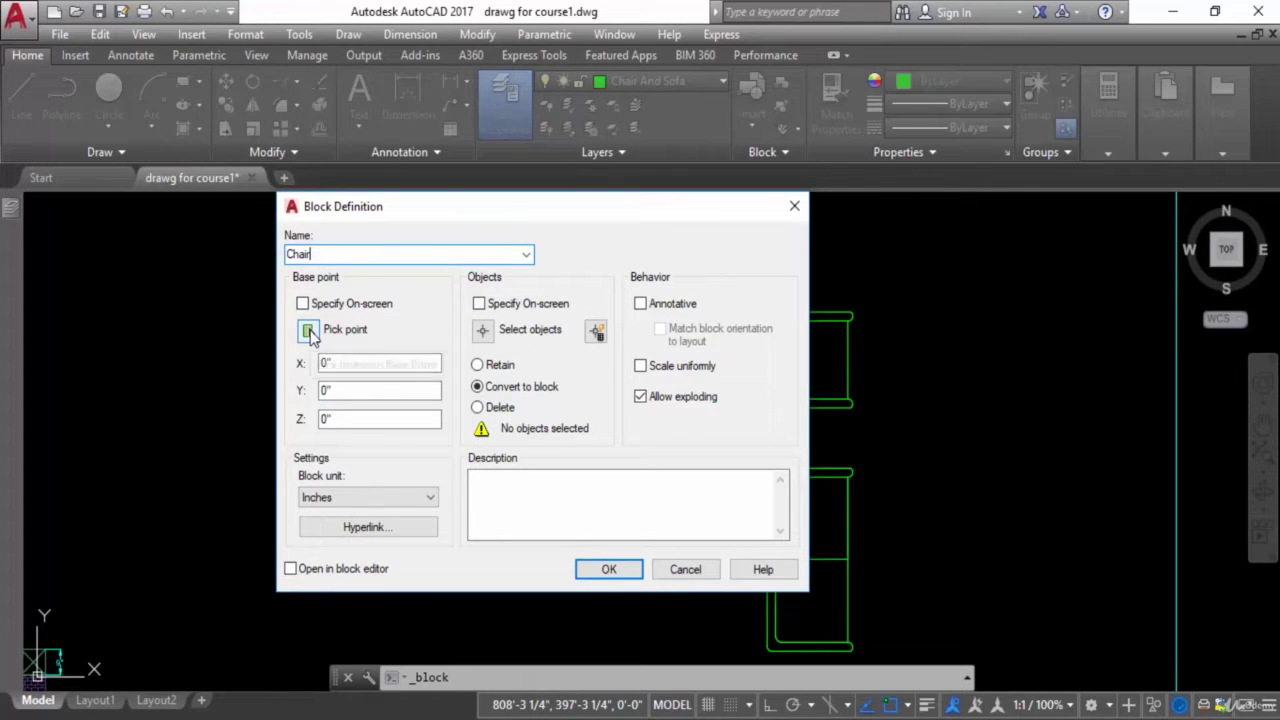
{"action": "left_click", "coordinate": [308, 331]}
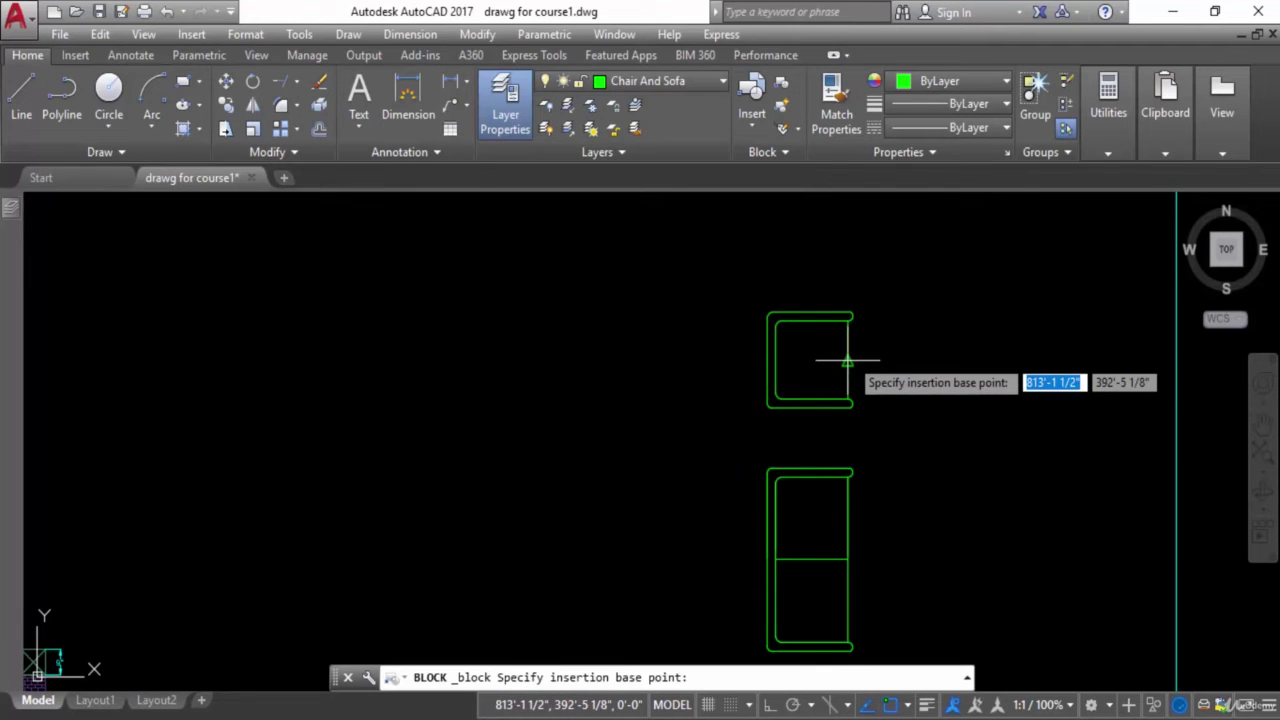
{"action": "scroll", "coordinate": [840, 362], "scroll_direction": "down", "scroll_amount": 3}
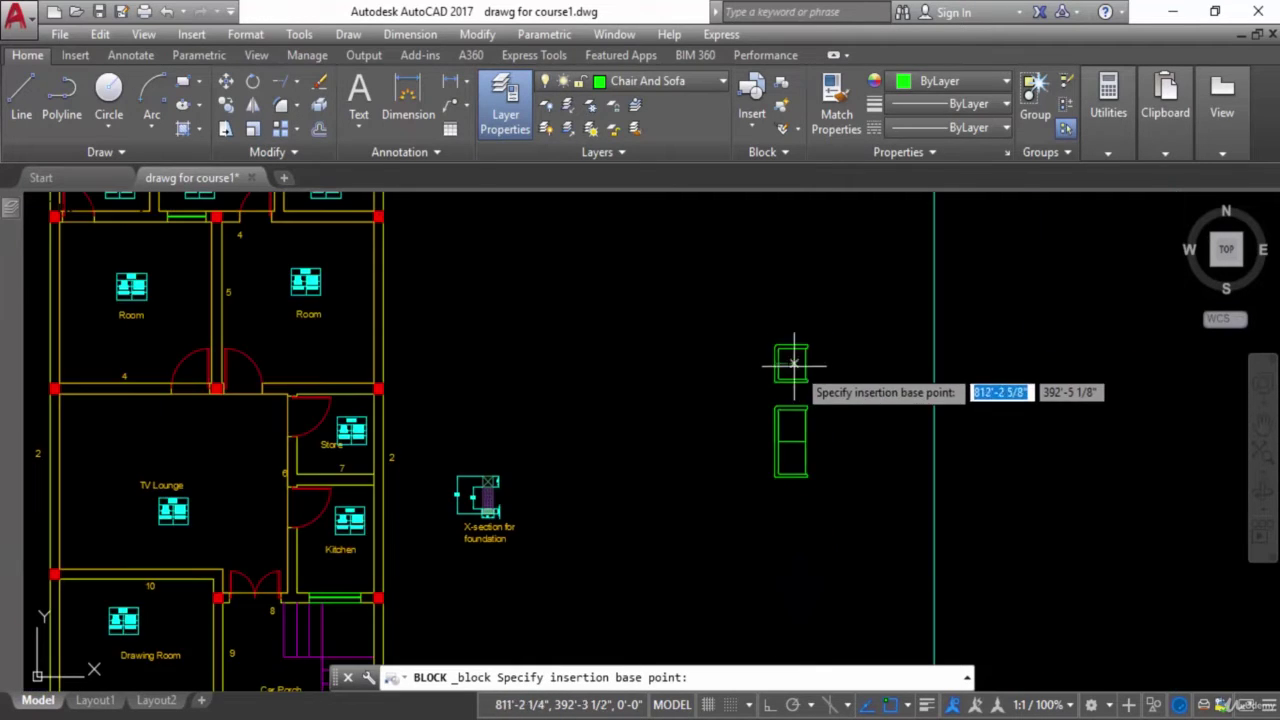
{"action": "scroll", "coordinate": [786, 363], "scroll_direction": "up", "scroll_amount": 2}
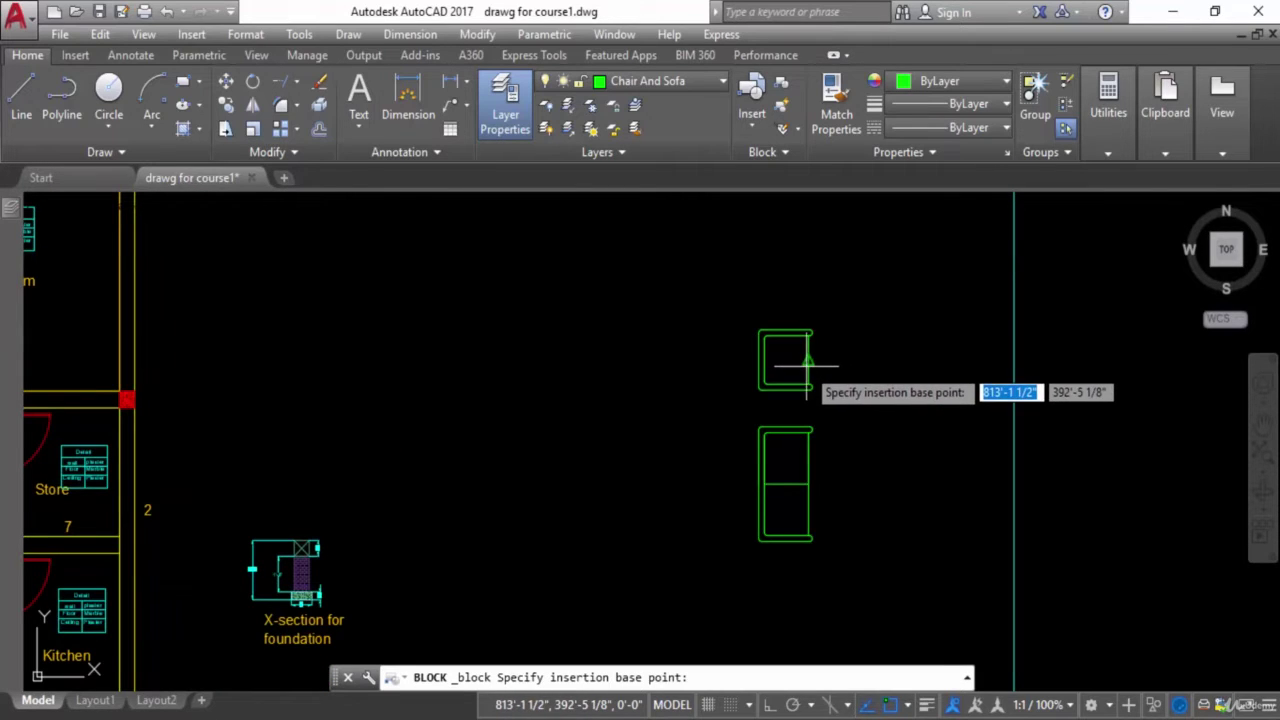
{"action": "left_click", "coordinate": [807, 365]}
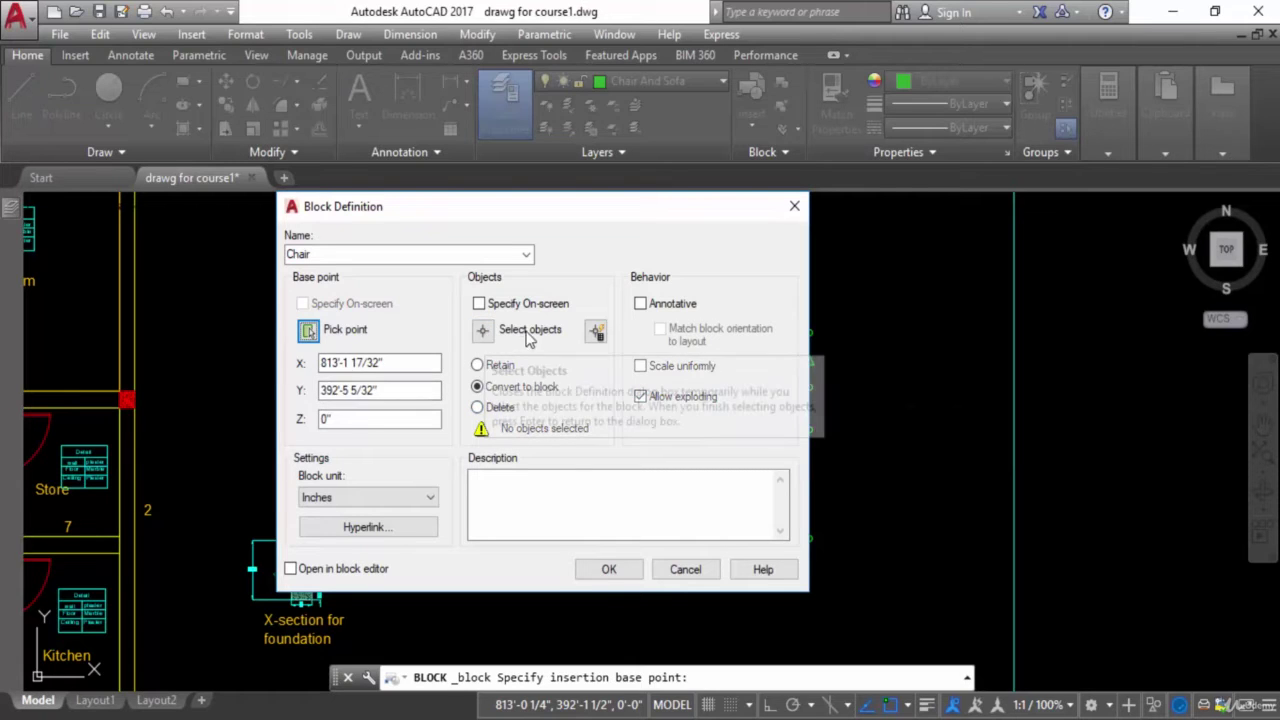
Window-select the 13 lines of the upper chair and convert them into the Chair block.
{"action": "left_click", "coordinate": [486, 336]}
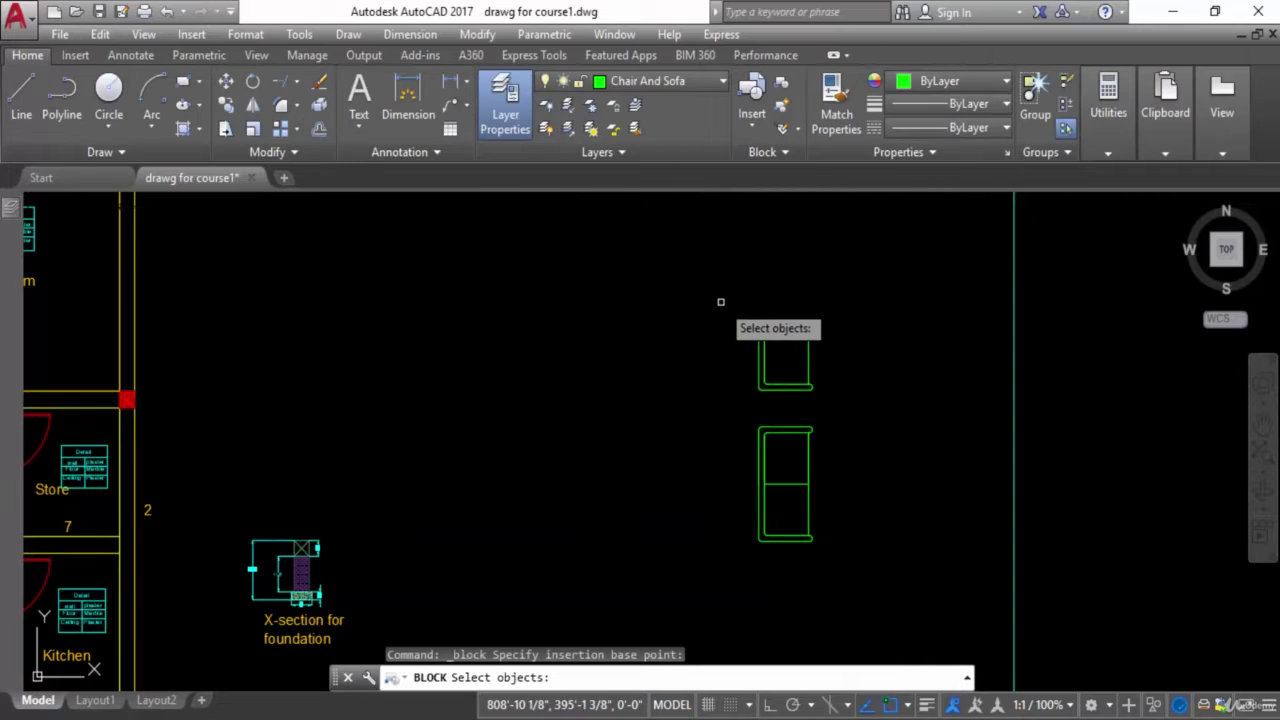
{"action": "left_click", "coordinate": [726, 306]}
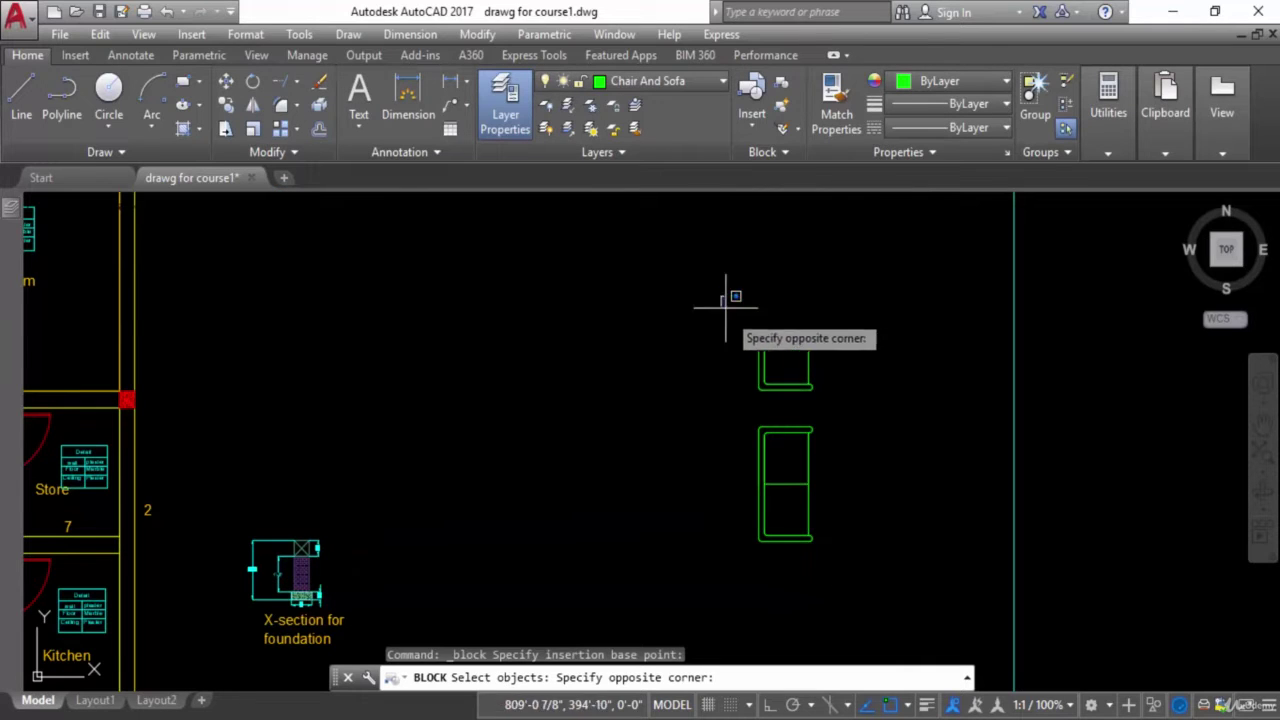
{"action": "left_click", "coordinate": [840, 414]}
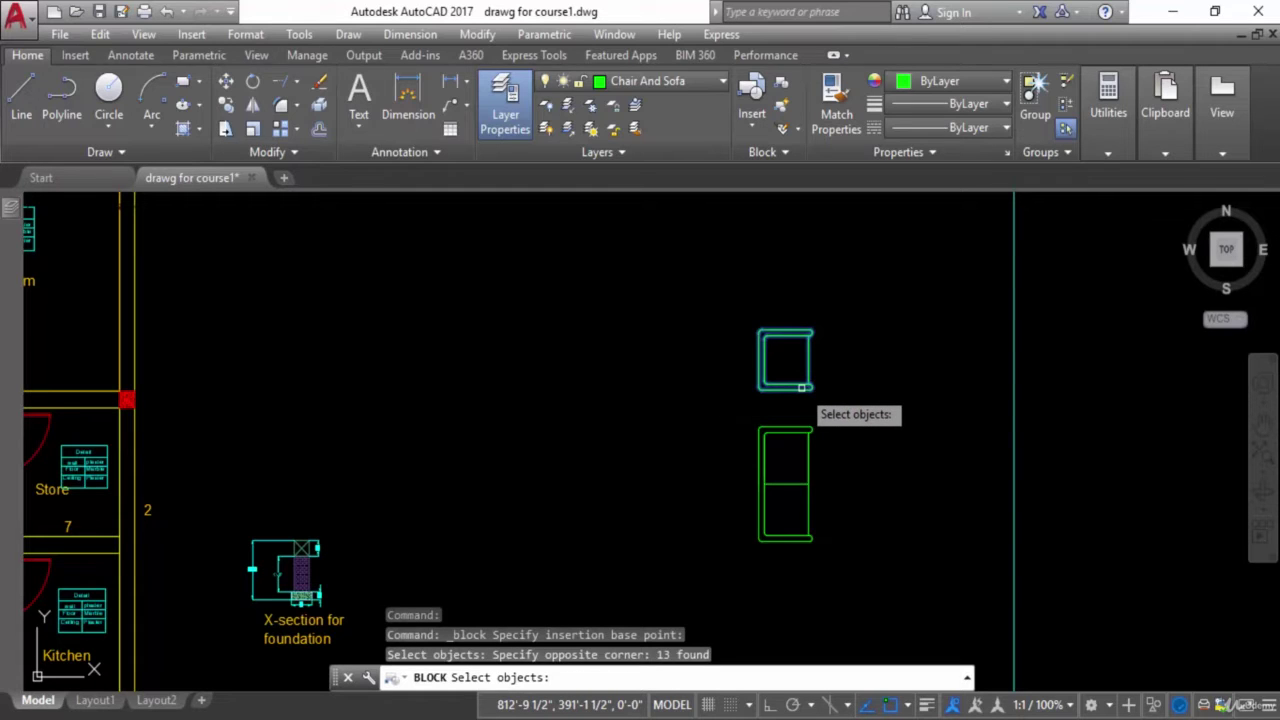
{"action": "key", "text": "Return"}
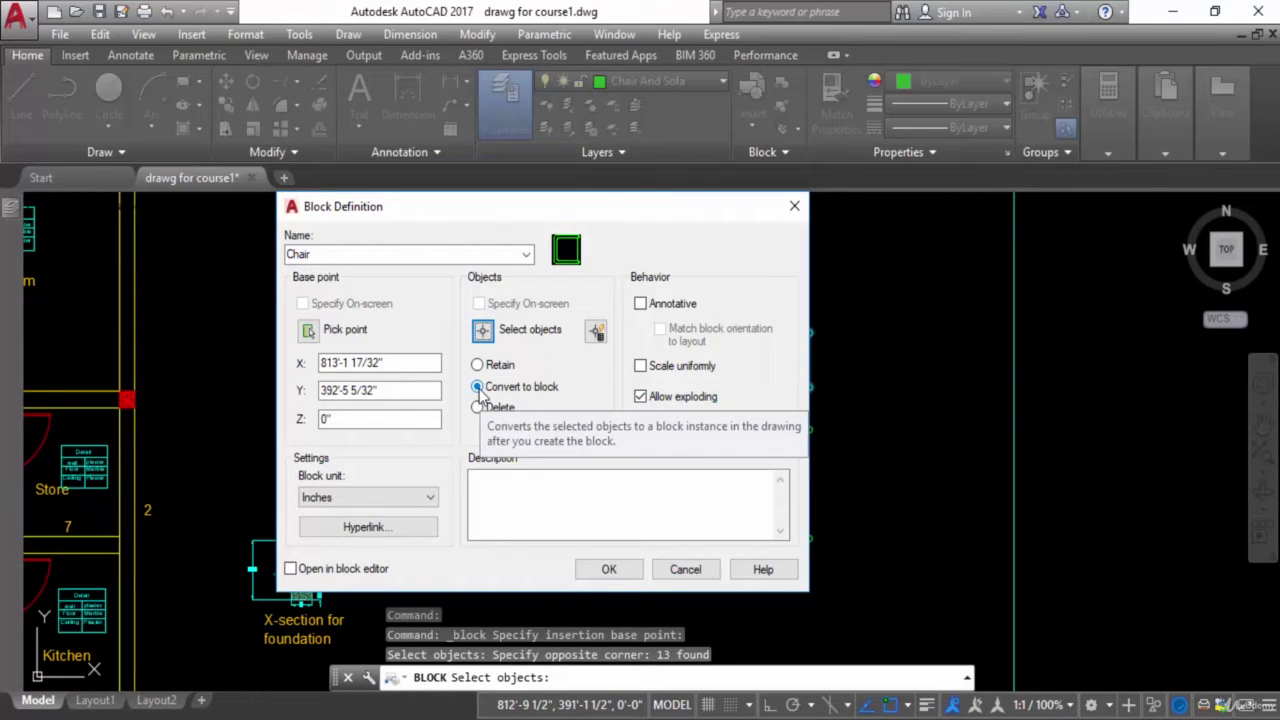
{"action": "left_click", "coordinate": [611, 566]}
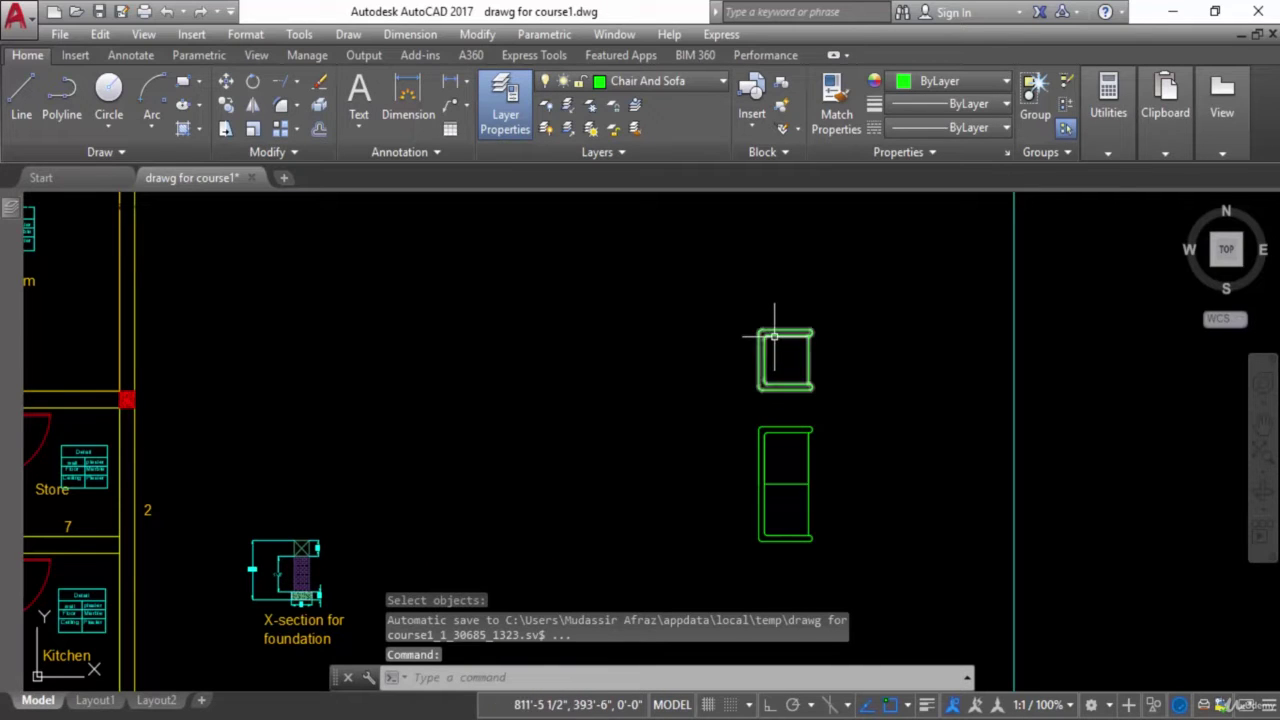
{"action": "left_click", "coordinate": [774, 336]}
{"action": "scroll", "coordinate": [829, 414], "scroll_direction": "up", "scroll_amount": 4}
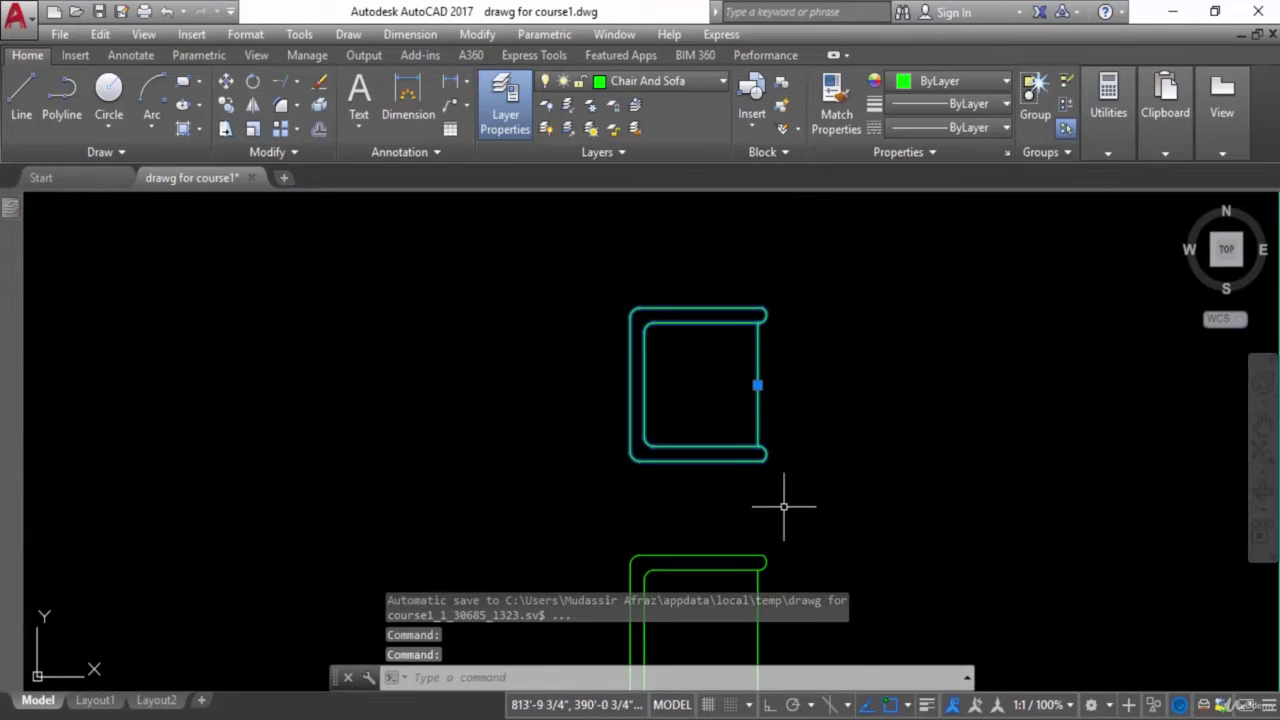
{"action": "left_click", "coordinate": [757, 384]}
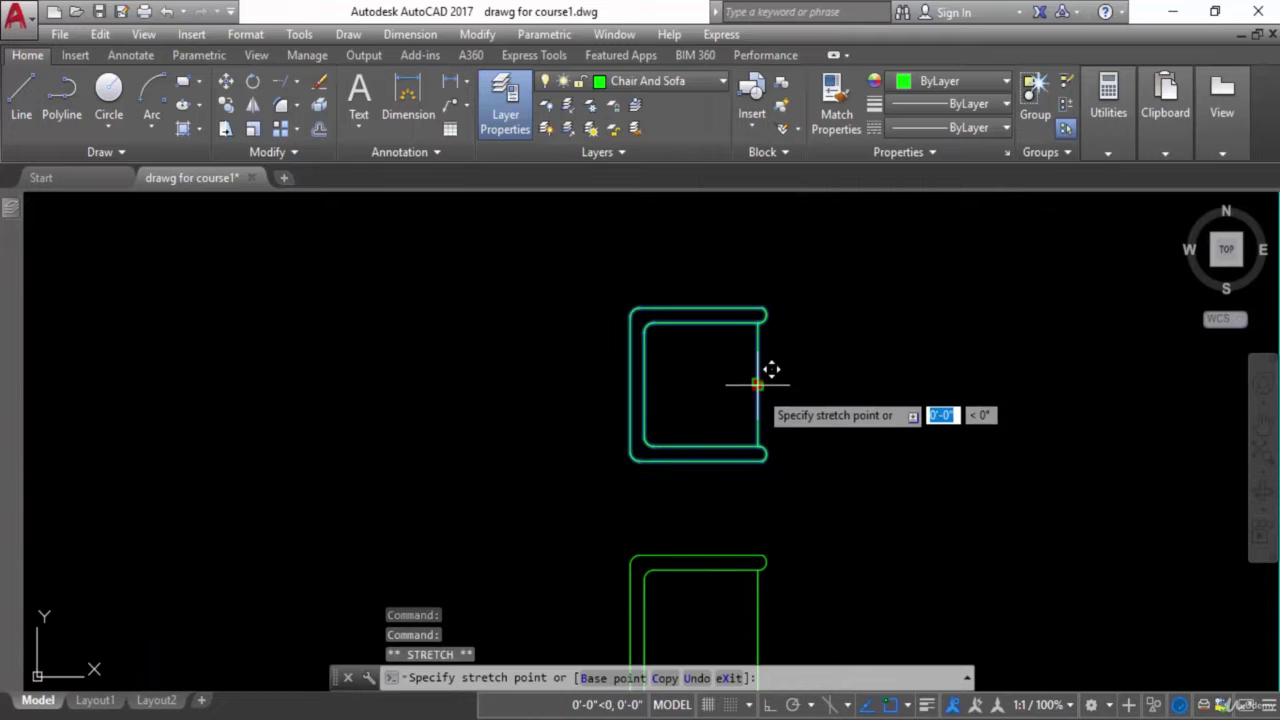
{"action": "scroll", "coordinate": [757, 384], "scroll_direction": "down", "scroll_amount": 4}
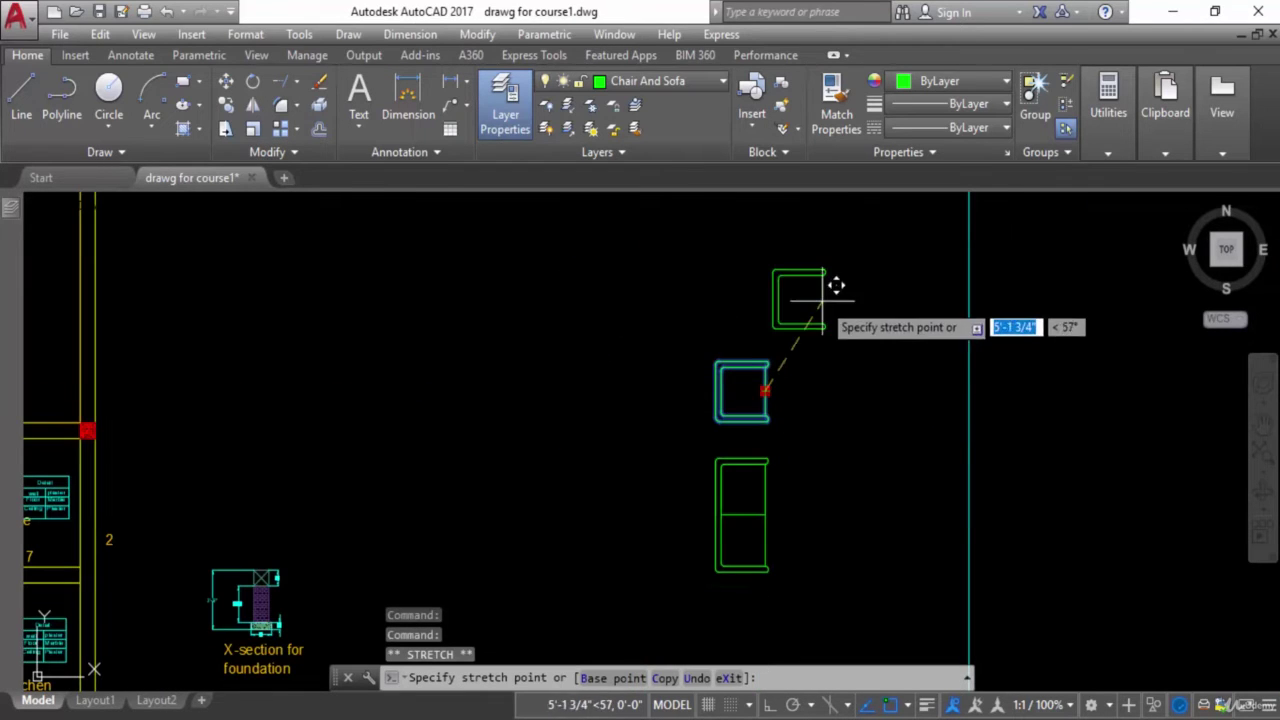
{"action": "key", "text": "Escape"}
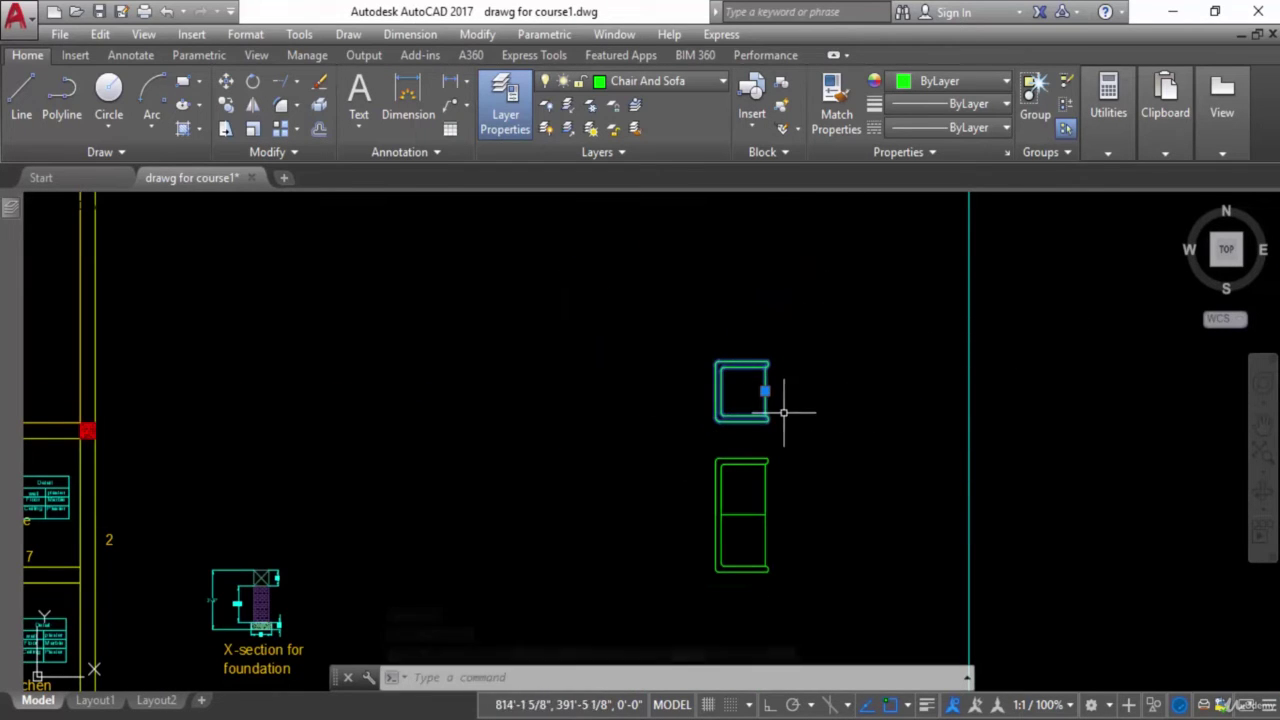
{"action": "scroll", "coordinate": [785, 412], "scroll_direction": "down", "scroll_amount": 2}
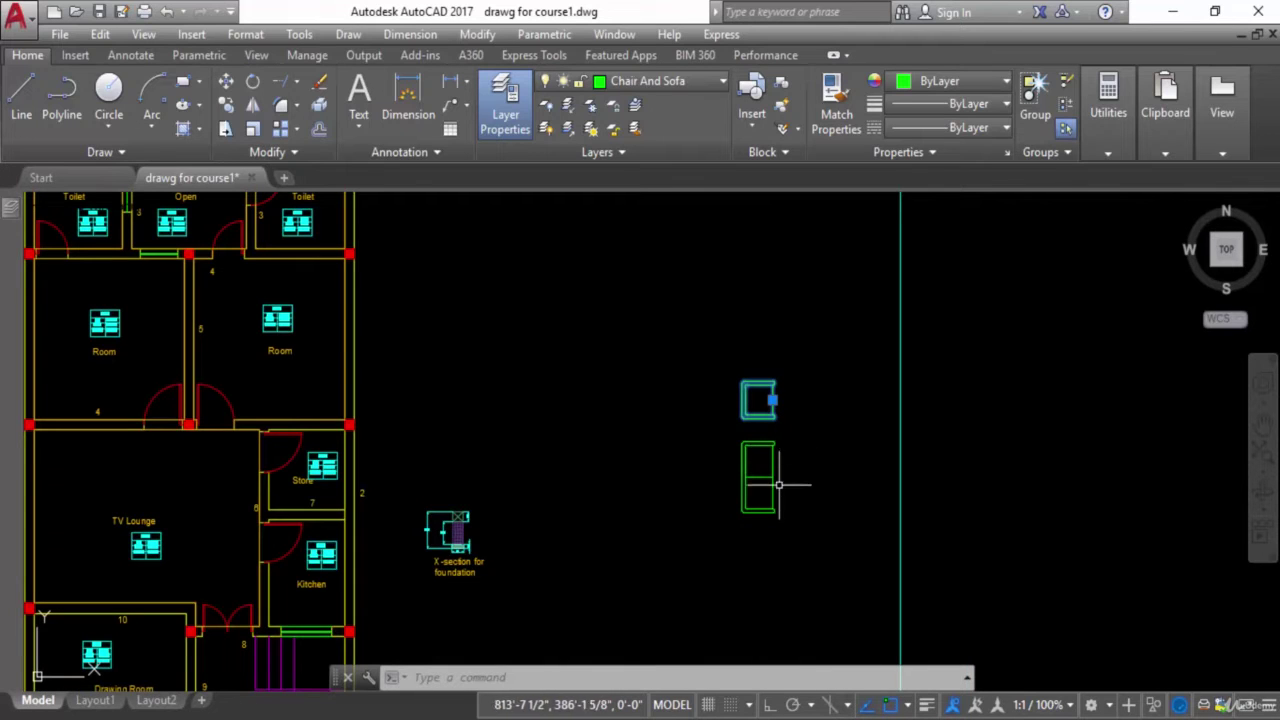
{"action": "middle_click_drag", "start_coordinate": [779, 485], "coordinate": [740, 409]}
{"action": "key", "text": "Escape"}
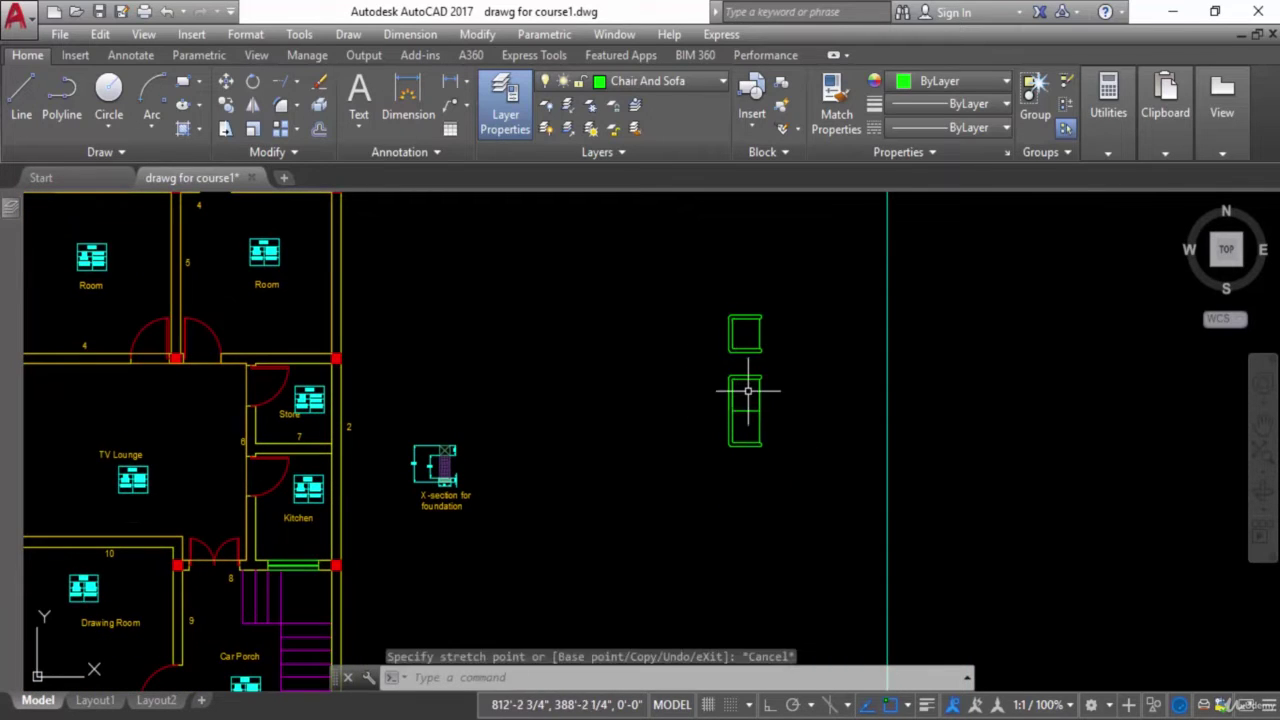
{"action": "key", "text": "Escape"}
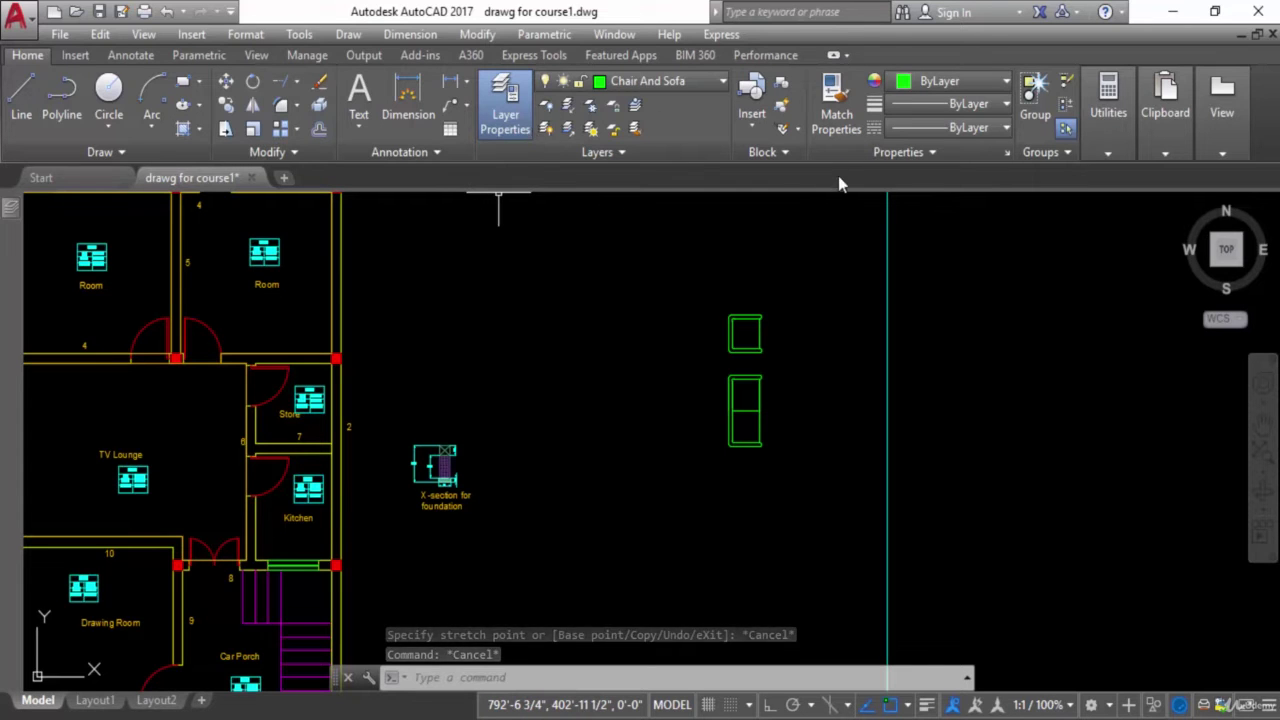
Start a block named Sofa, based at the sofa's right-side midpoint (X 813'-1 17/32", Y 386'-7 7/8").
{"action": "left_click", "coordinate": [782, 81]}
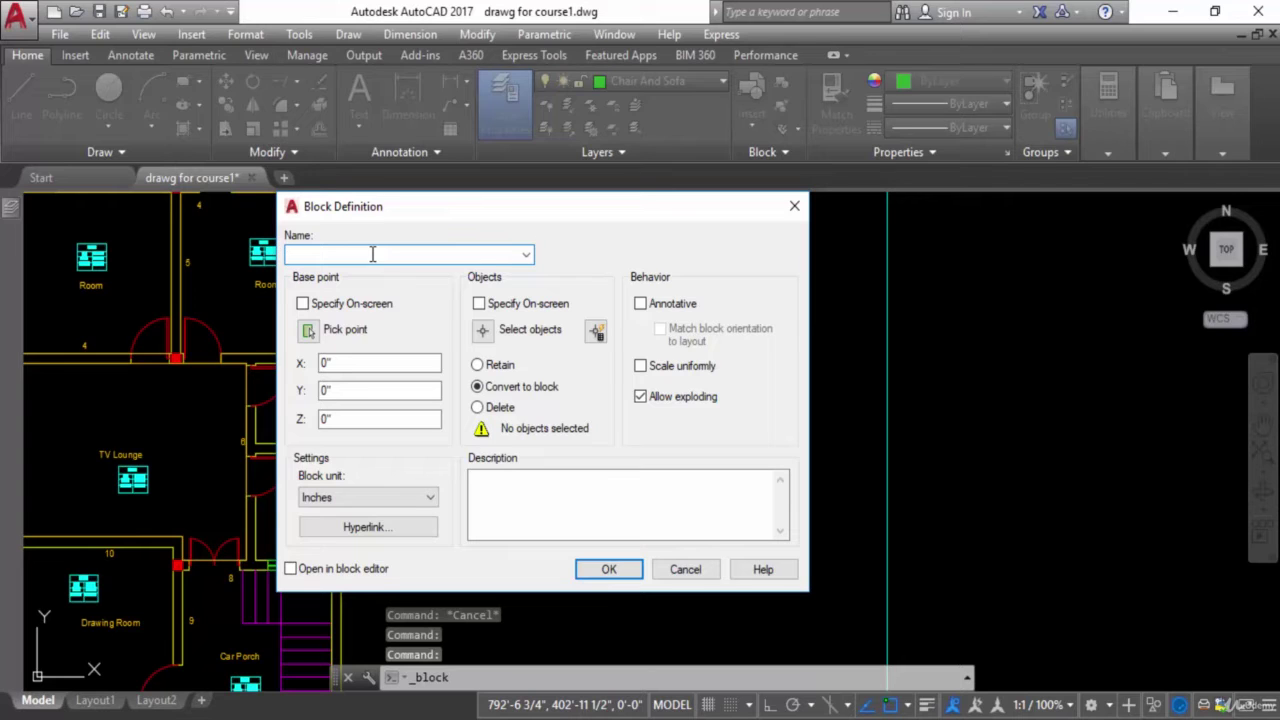
{"action": "type", "text": "Sofa"}
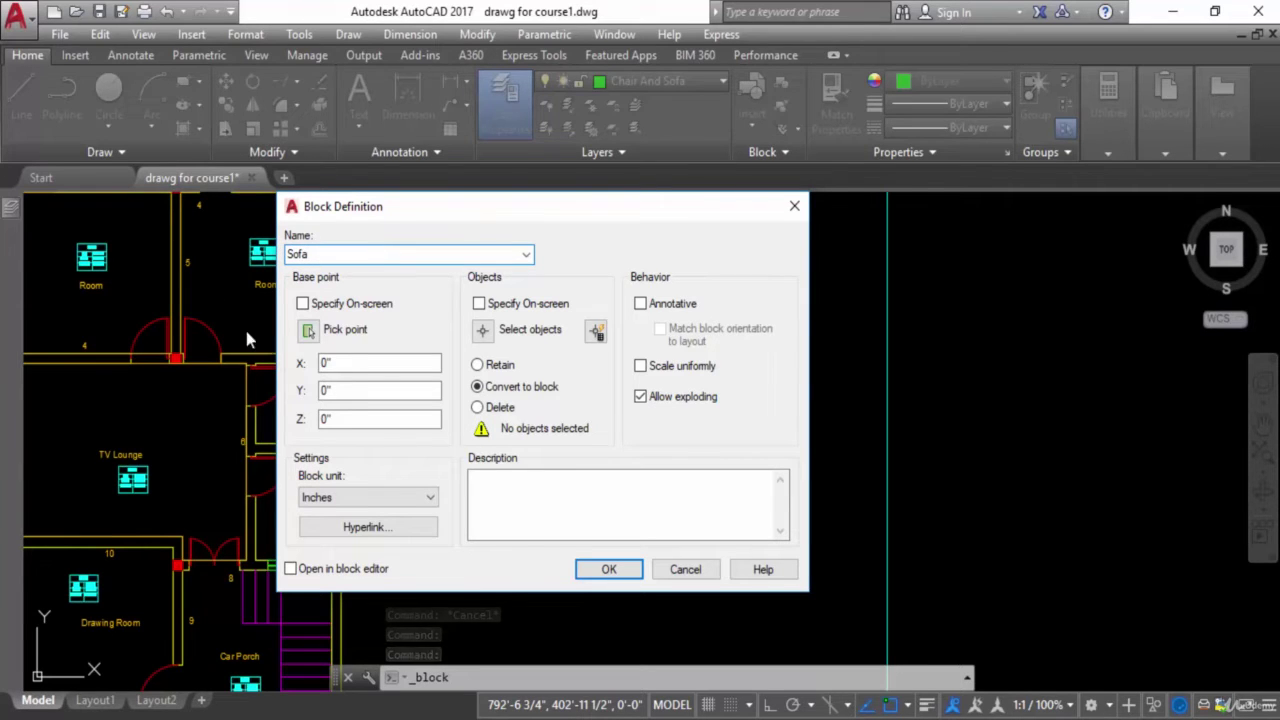
{"action": "left_click", "coordinate": [308, 329]}
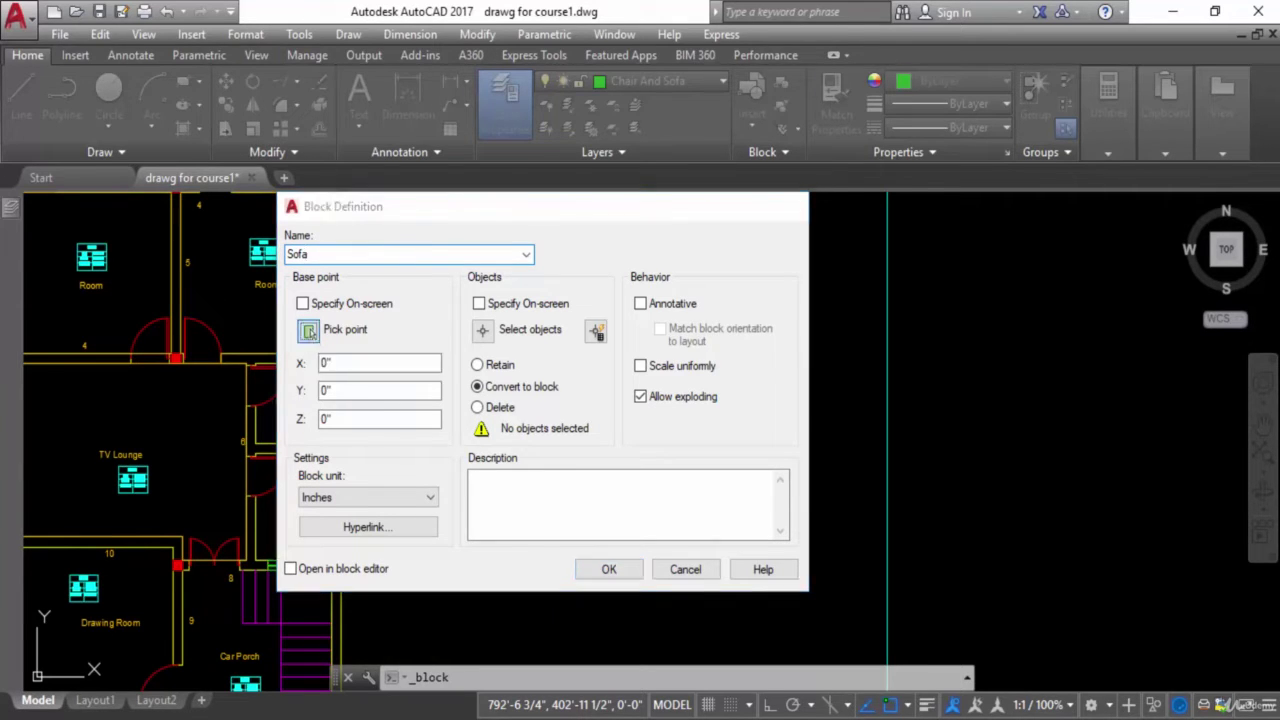
{"action": "scroll", "coordinate": [752, 440], "scroll_direction": "up", "scroll_amount": 3}
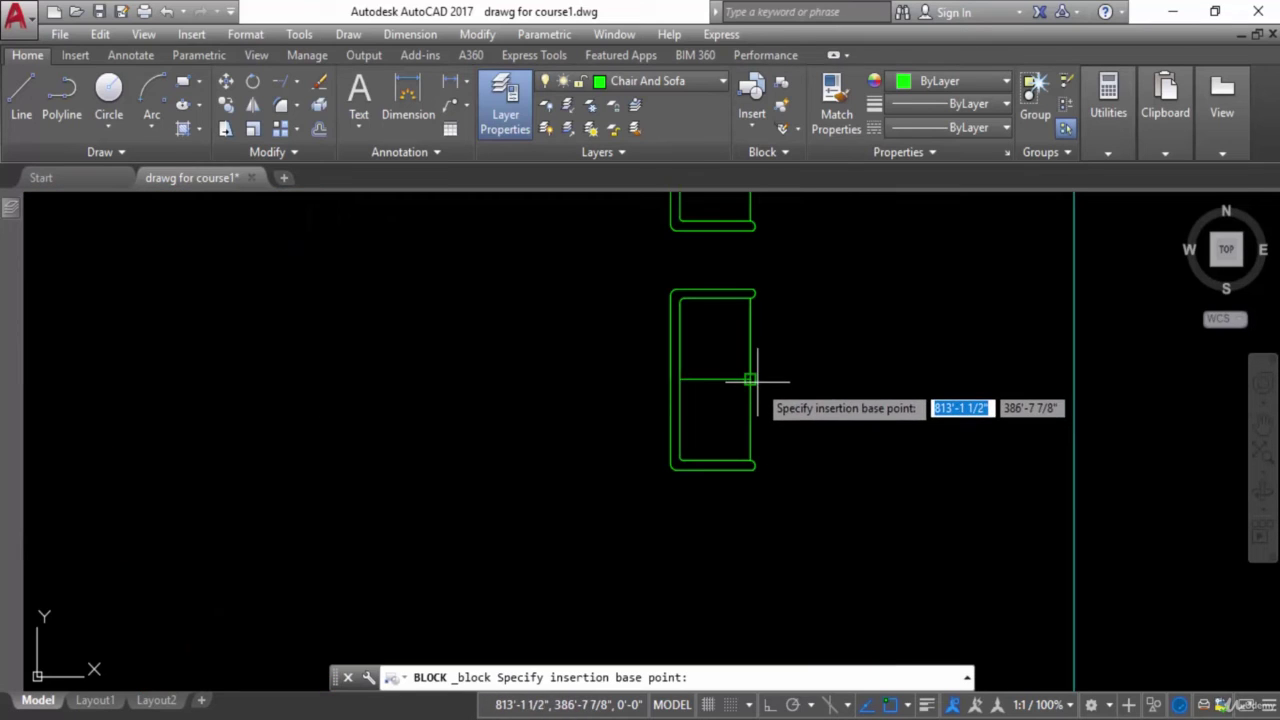
{"action": "left_click", "coordinate": [757, 380]}
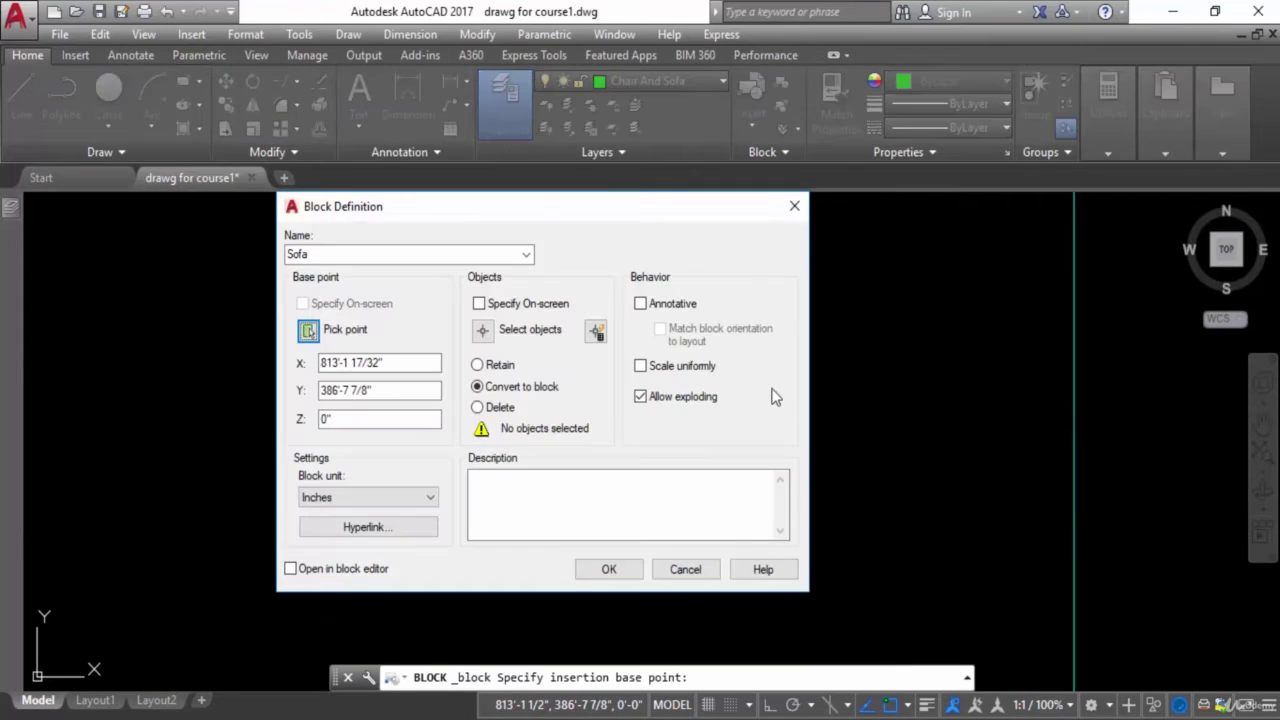
Window-select the 17 sofa objects and create the Sofa block.
{"action": "left_click", "coordinate": [483, 329]}
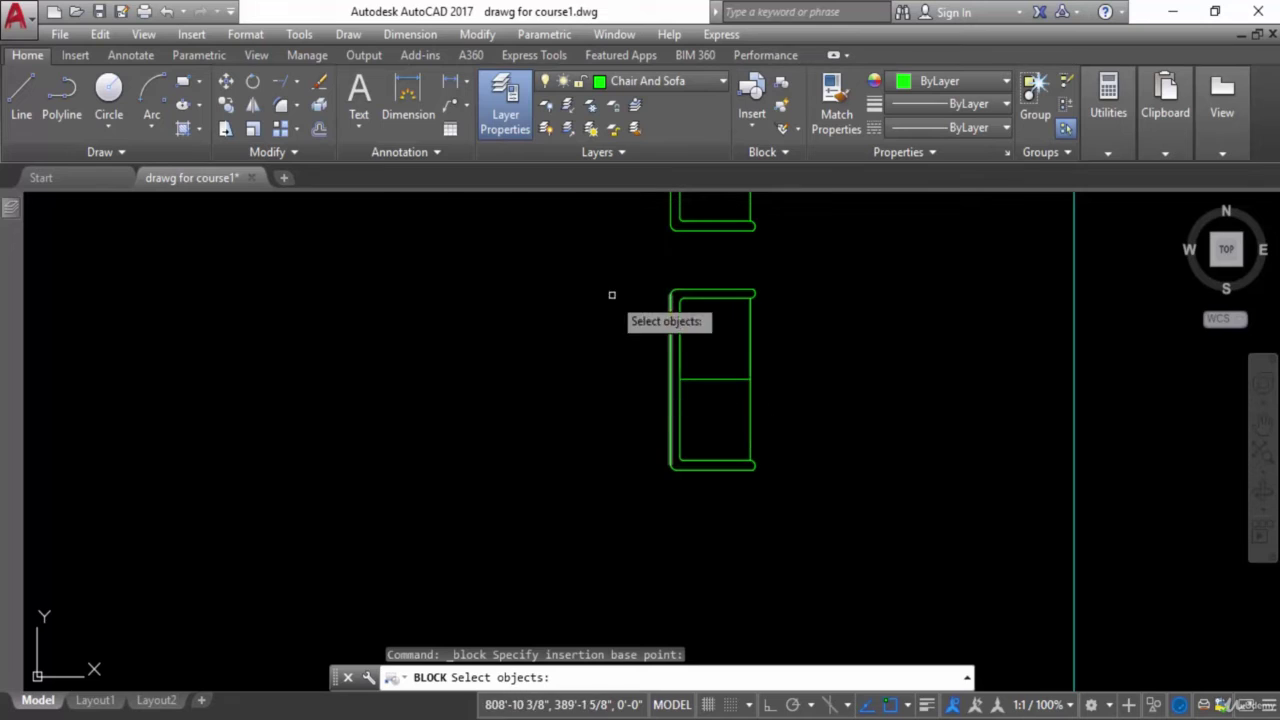
{"action": "left_click", "coordinate": [612, 295]}
{"action": "left_click", "coordinate": [820, 542]}
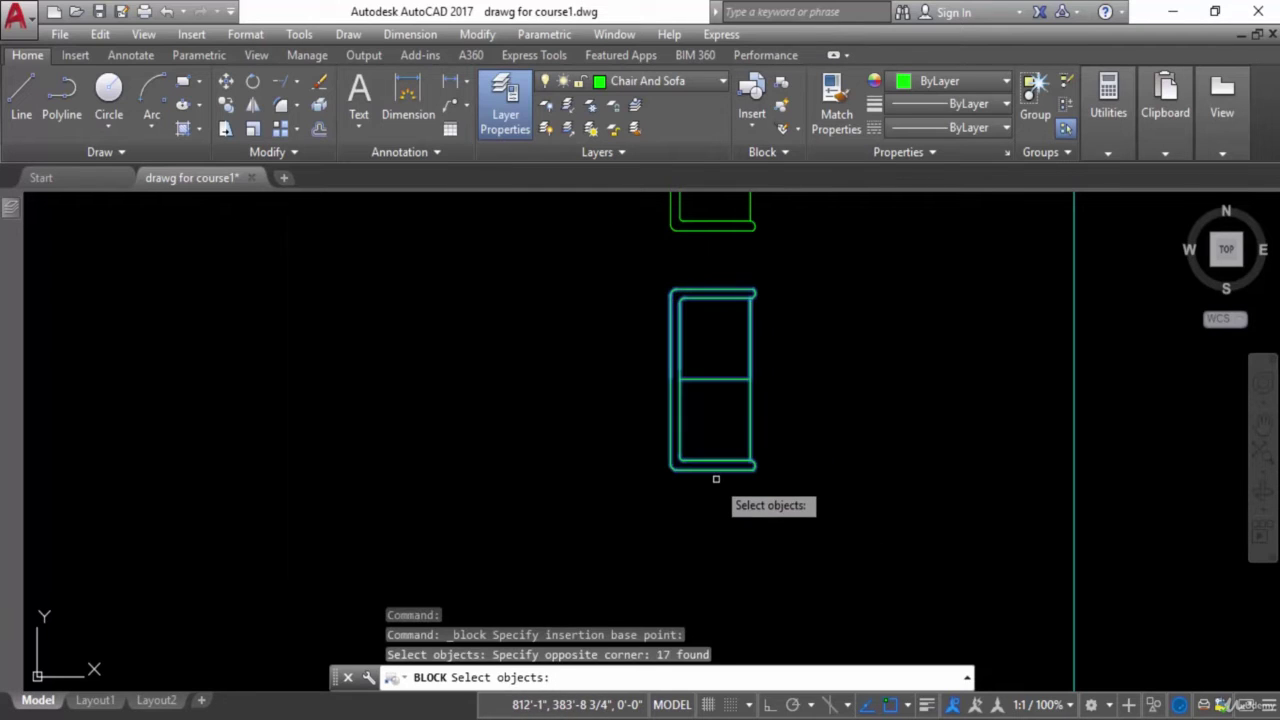
{"action": "key", "text": "Return"}
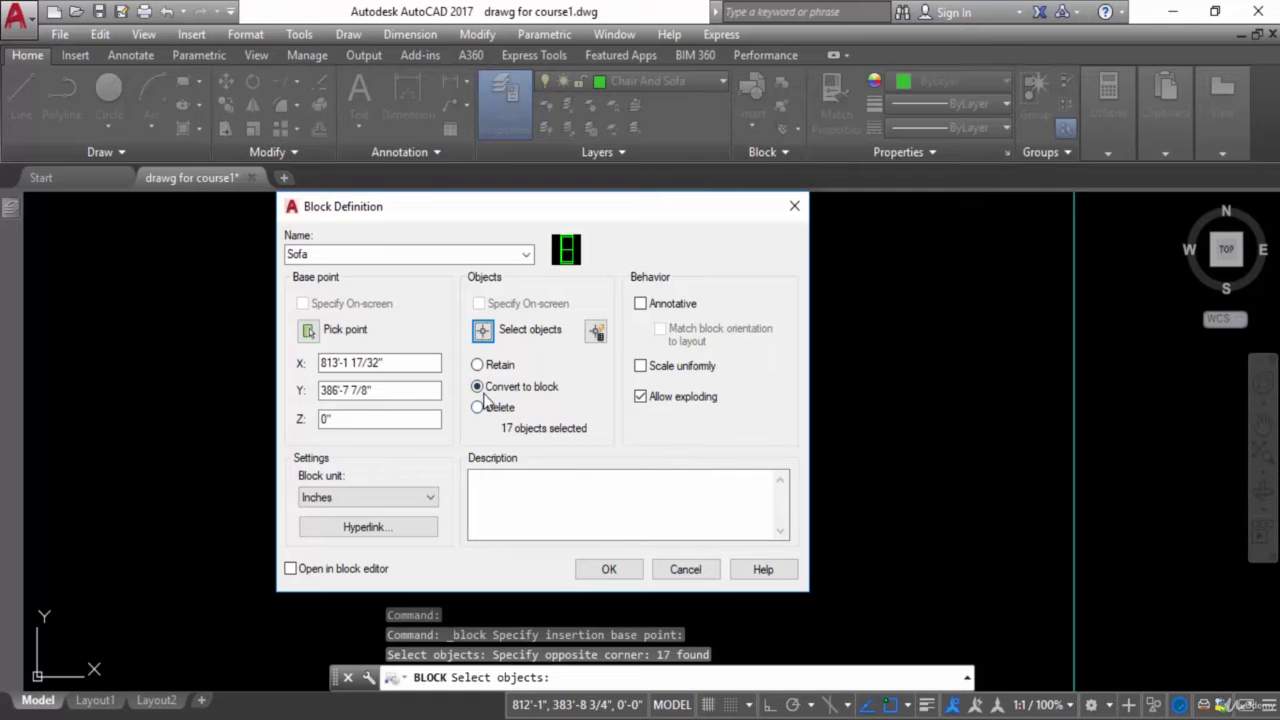
{"action": "left_click", "coordinate": [609, 569]}
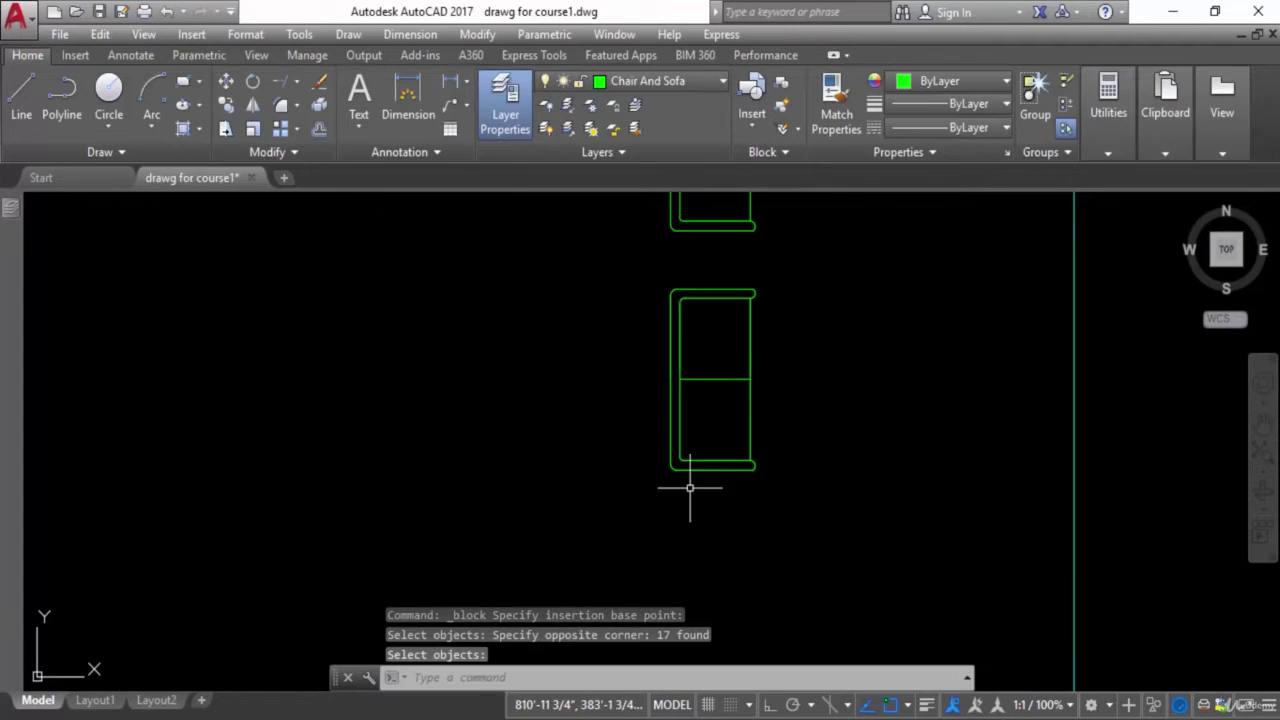
{"action": "left_click", "coordinate": [730, 378]}
{"action": "scroll", "coordinate": [729, 386], "scroll_direction": "down", "scroll_amount": 1}
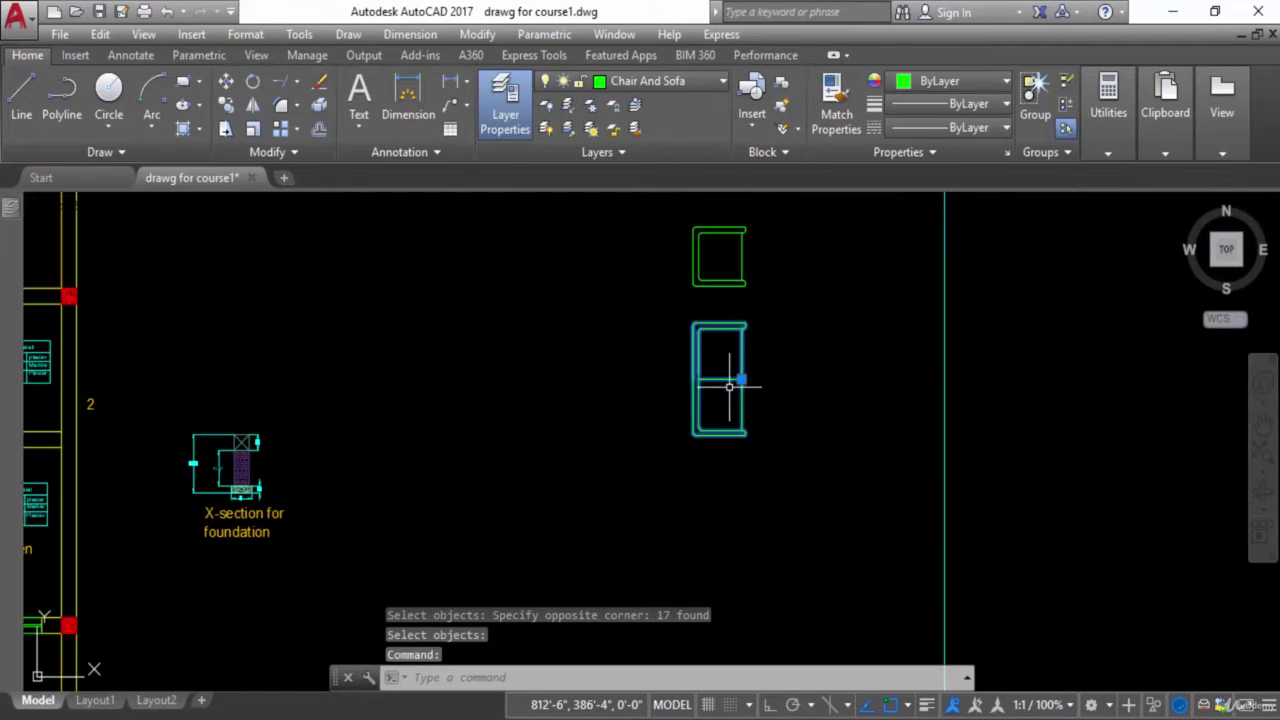
{"action": "scroll", "coordinate": [730, 386], "scroll_direction": "up", "scroll_amount": 1}
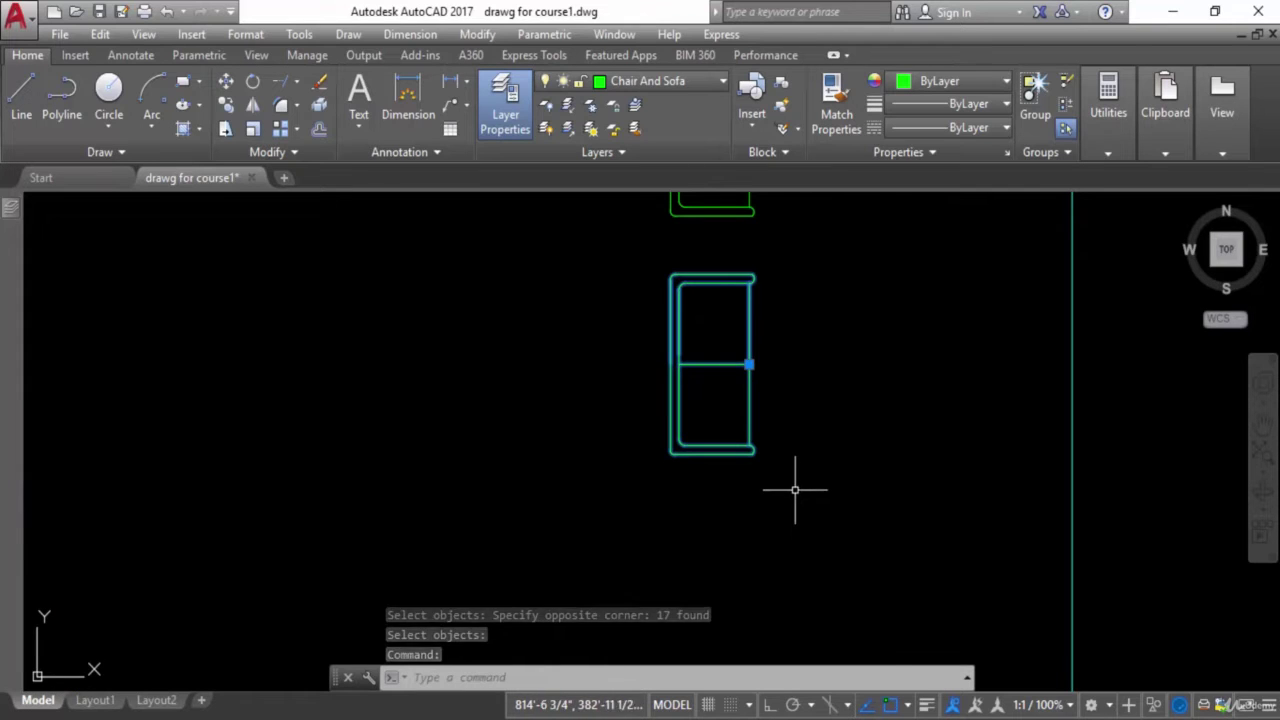
{"action": "key", "text": "Escape"}
{"action": "scroll", "coordinate": [795, 490], "scroll_direction": "down", "scroll_amount": 1}
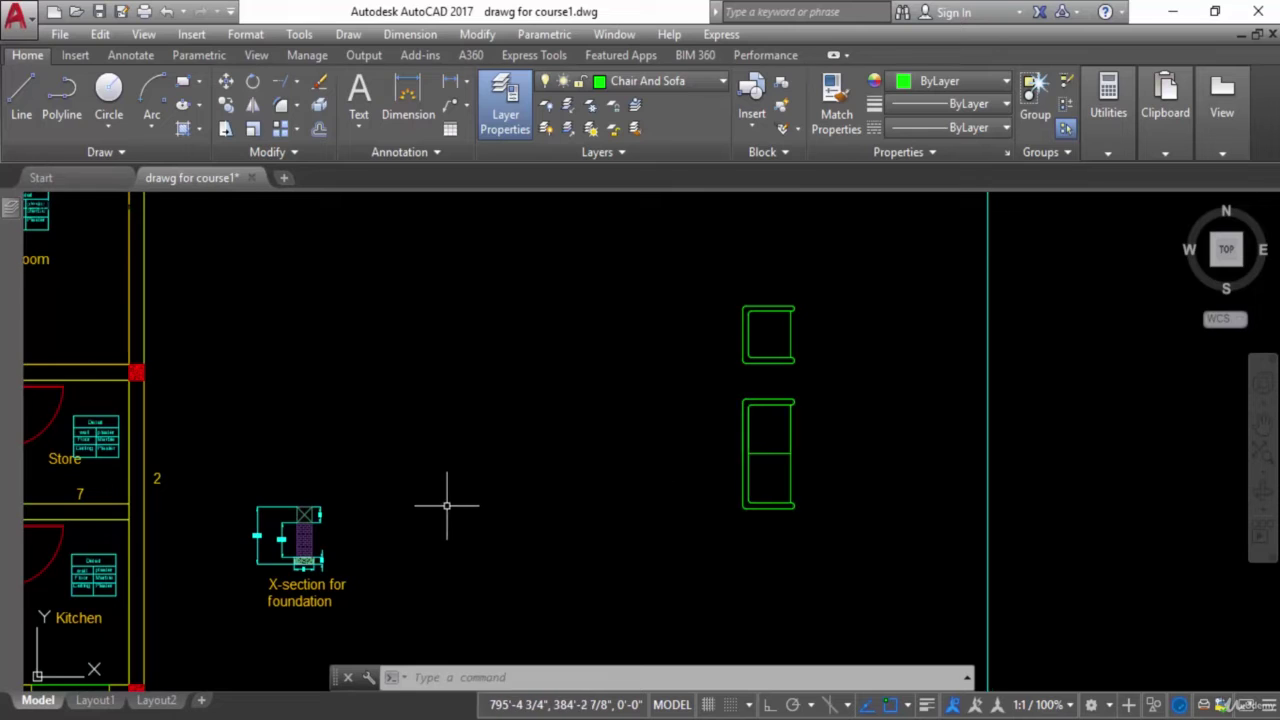
{"action": "mouse_move", "coordinate": [447, 505]}
{"action": "middle_mouse_down"}
{"action": "mouse_move", "coordinate": [803, 449]}
{"action": "mouse_move", "coordinate": [1140, 420]}
{"action": "middle_mouse_up"}
Choose the Chair block for insertion in the Insert dialog's full options.
{"action": "scroll", "coordinate": [679, 502], "scroll_direction": "down", "scroll_amount": 1}
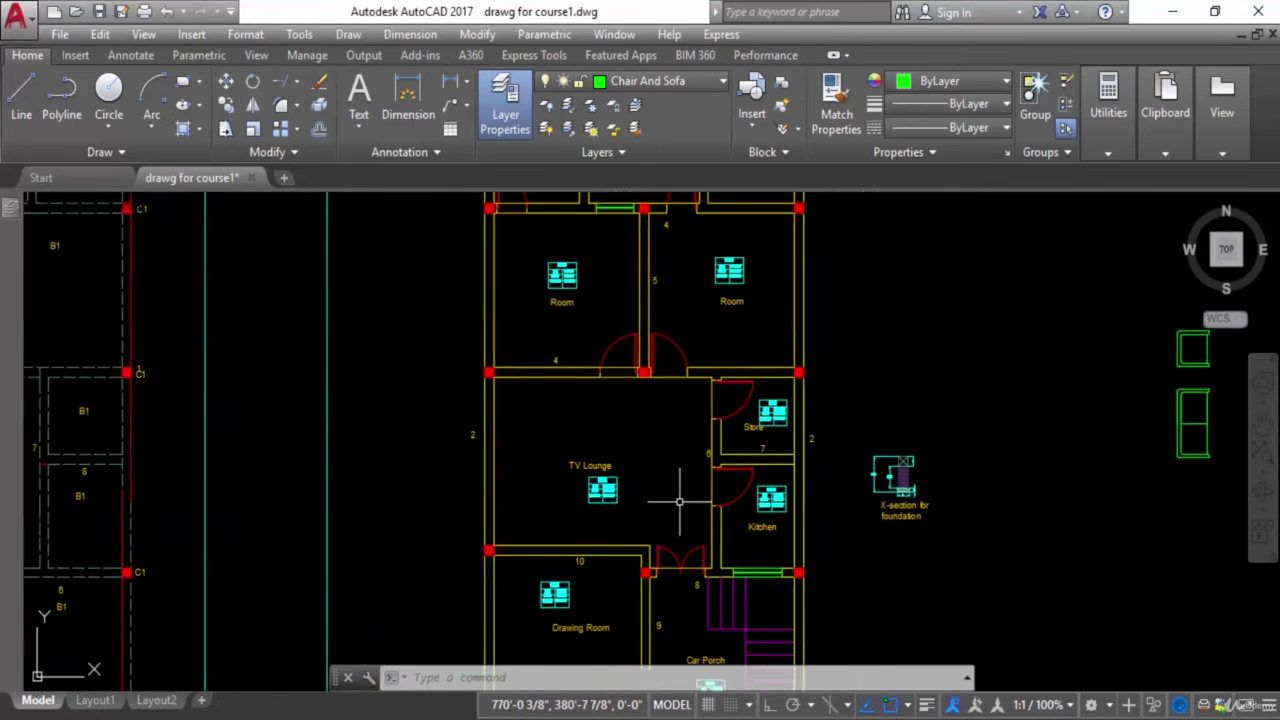
{"action": "middle_click_drag", "start_coordinate": [679, 502], "coordinate": [500, 499]}
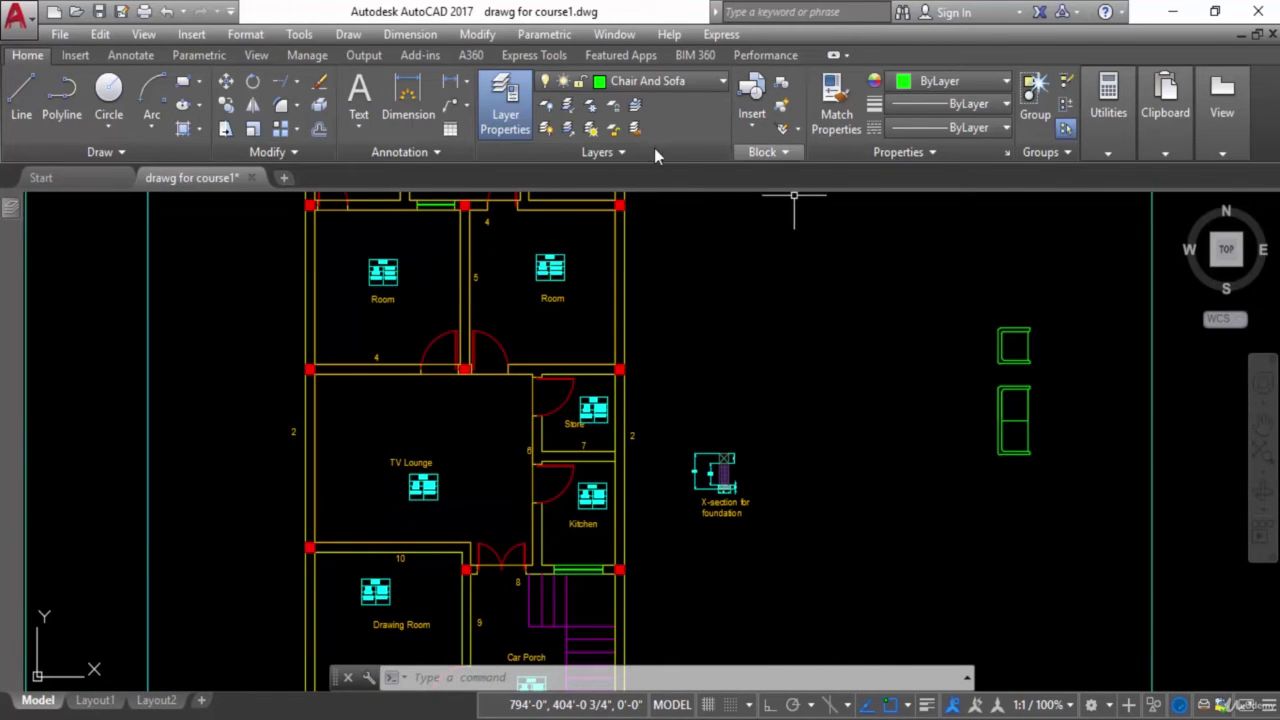
{"action": "left_click", "coordinate": [757, 130]}
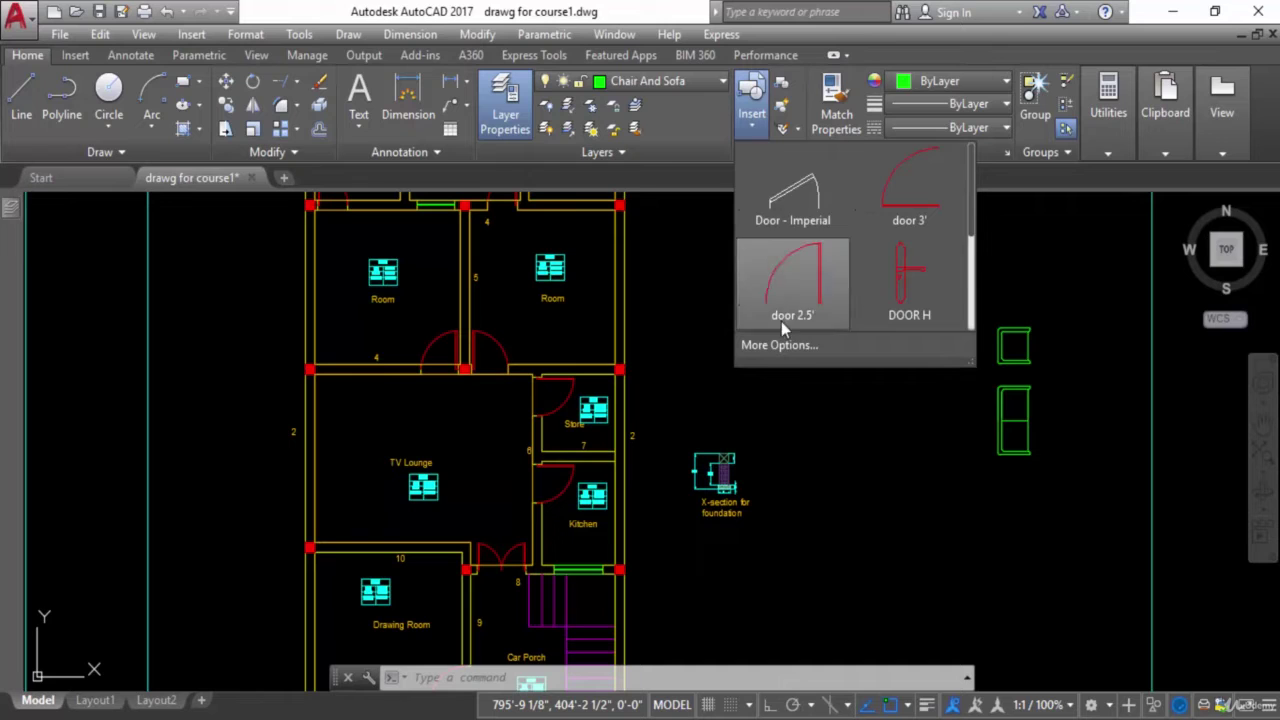
{"action": "left_click", "coordinate": [780, 346]}
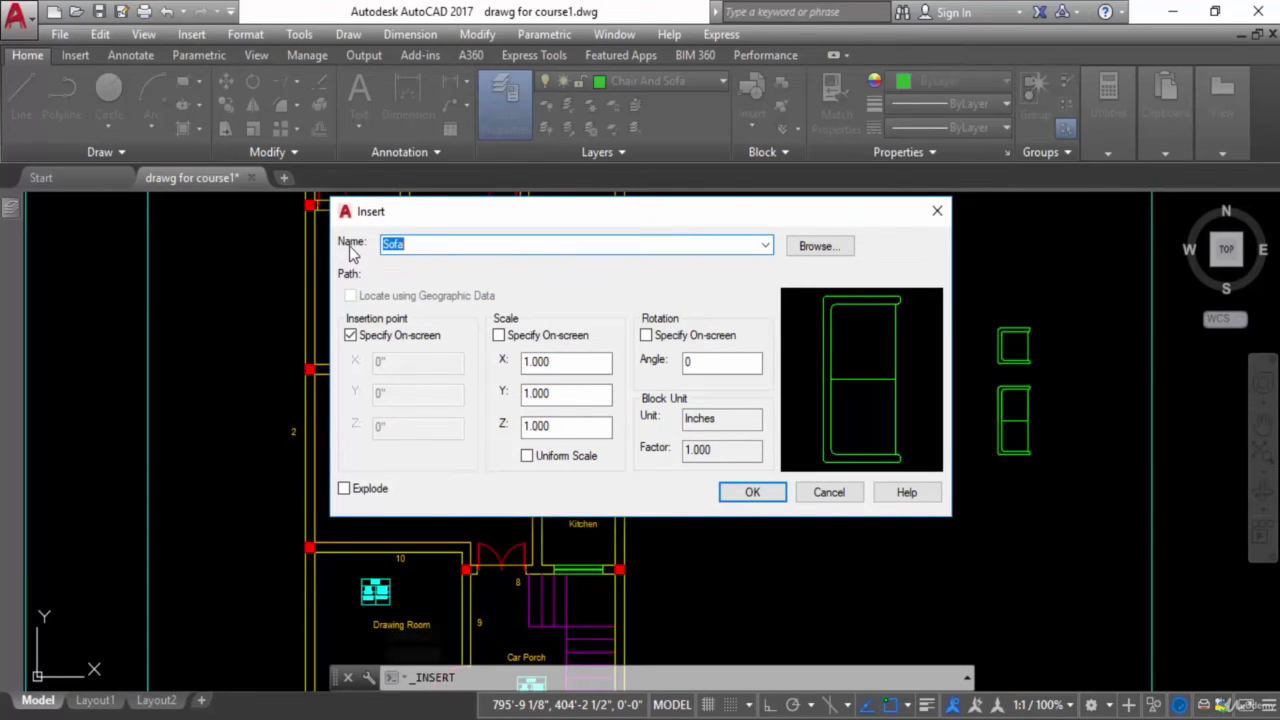
{"action": "left_click", "coordinate": [766, 247]}
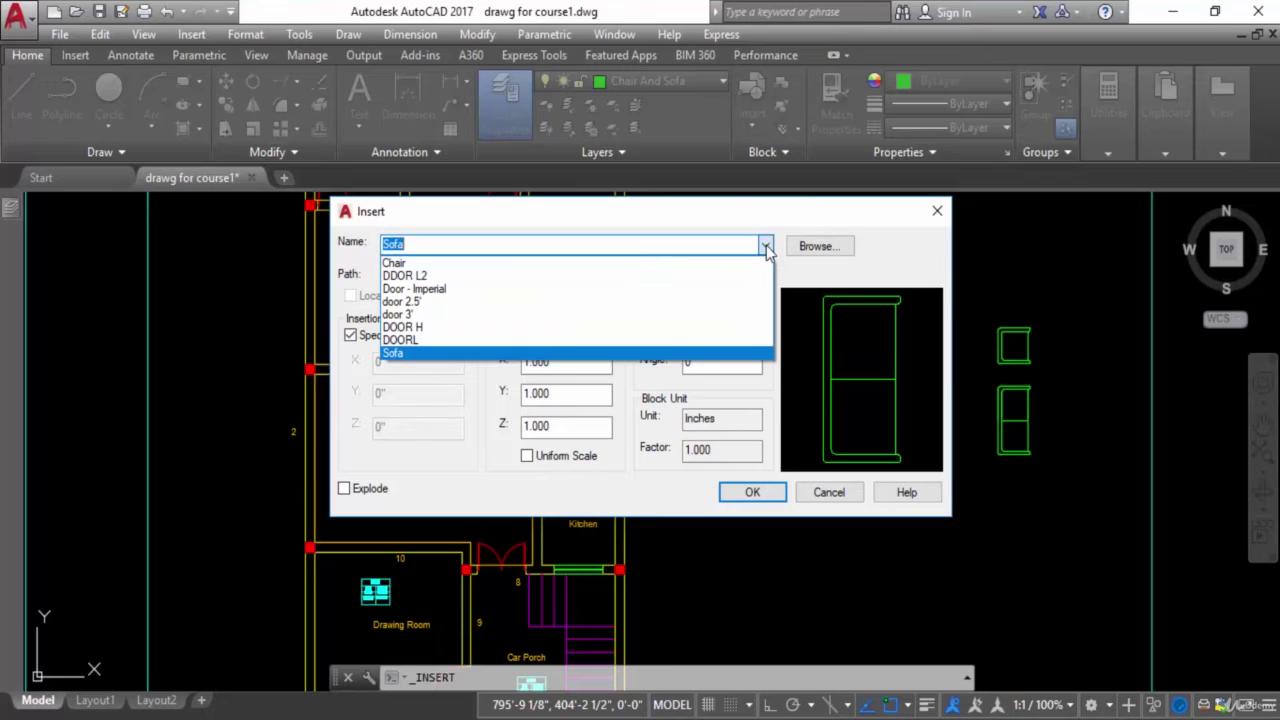
{"action": "left_click", "coordinate": [494, 264]}
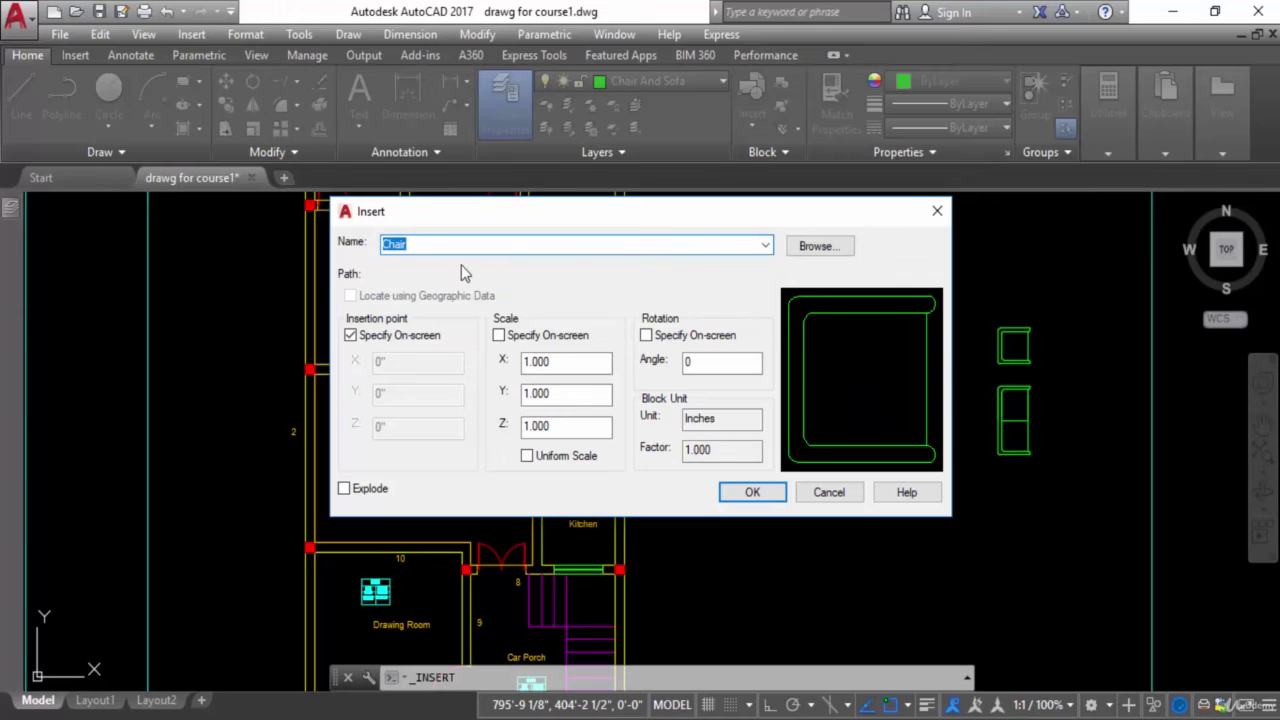
{"action": "left_click", "coordinate": [752, 492]}
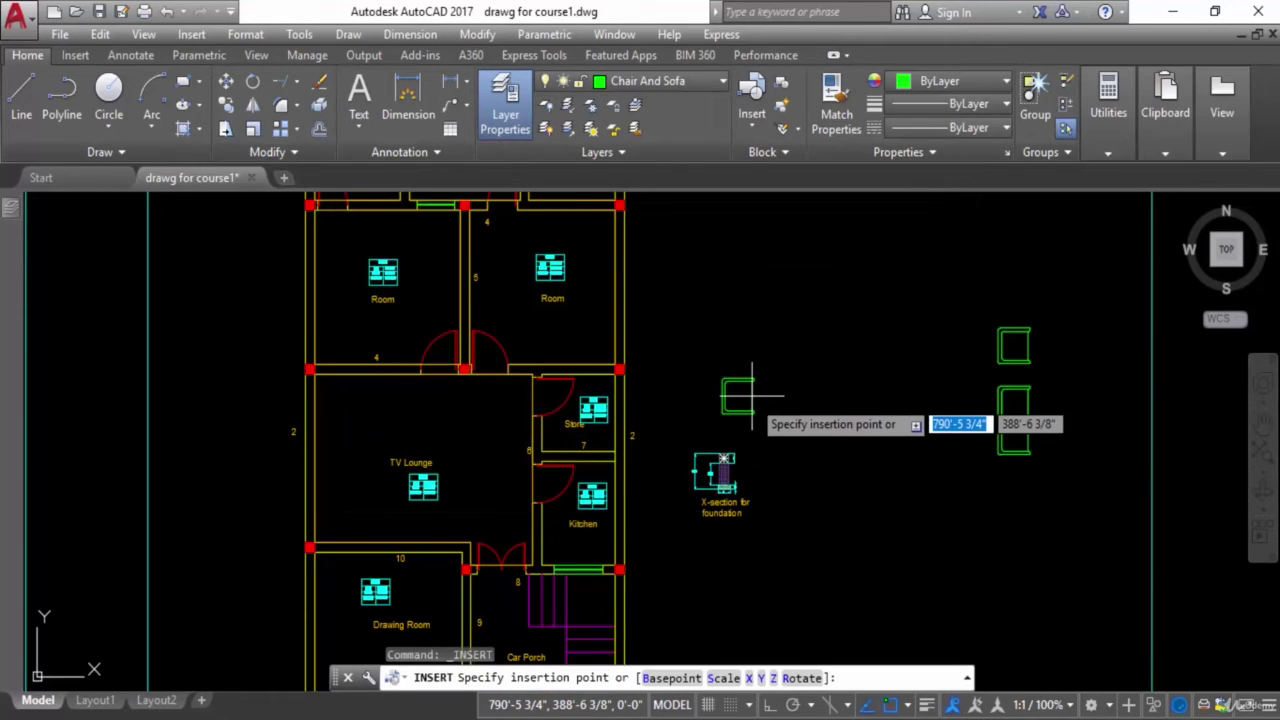
Place the chair in the TV Lounge's upper-left corner.
{"action": "scroll", "coordinate": [770, 405], "scroll_direction": "up", "scroll_amount": 5}
{"action": "scroll", "coordinate": [770, 412], "scroll_direction": "down", "scroll_amount": 5}
{"action": "middle_click_drag", "start_coordinate": [778, 415], "coordinate": [892, 412]}
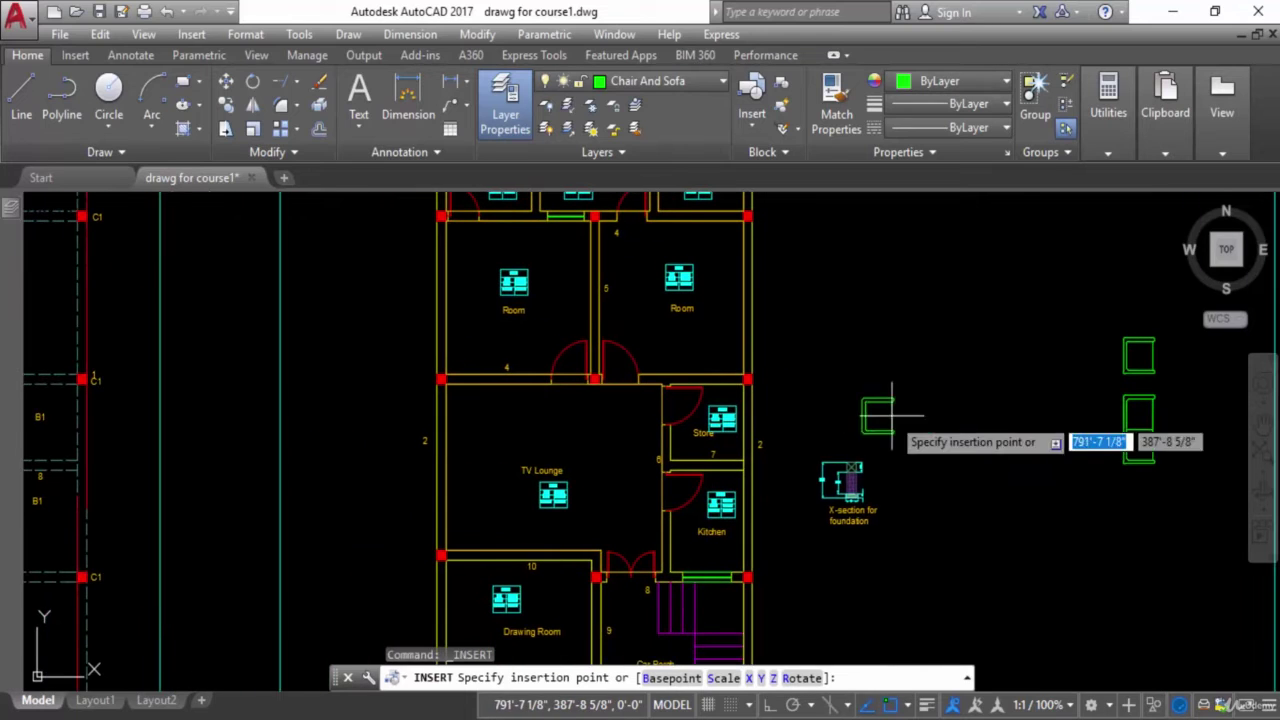
{"action": "scroll", "coordinate": [540, 450], "scroll_direction": "up", "scroll_amount": 4}
{"action": "middle_click_drag", "start_coordinate": [441, 440], "coordinate": [529, 432]}
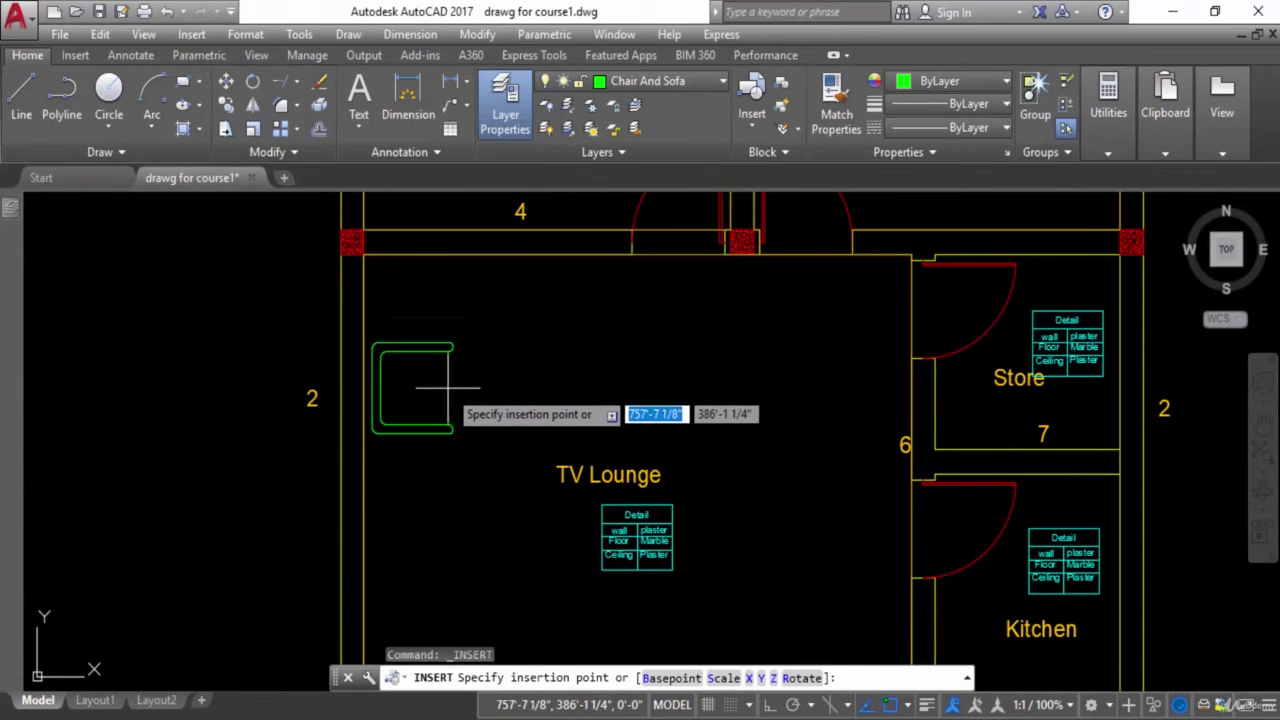
{"action": "left_click", "coordinate": [447, 388]}
{"action": "scroll", "coordinate": [527, 435], "scroll_direction": "down", "scroll_amount": 2}
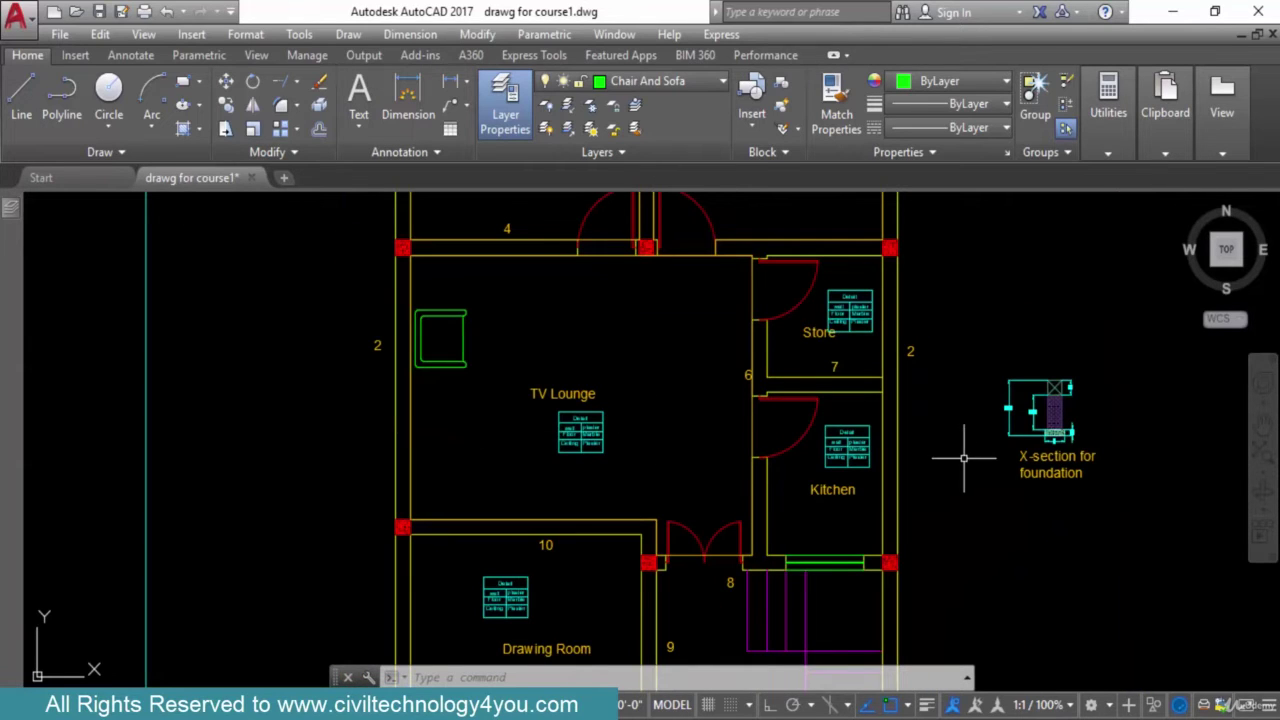
{"action": "middle_click_drag", "start_coordinate": [966, 449], "coordinate": [898, 461]}
{"action": "middle_click_drag", "start_coordinate": [1062, 463], "coordinate": [823, 466]}
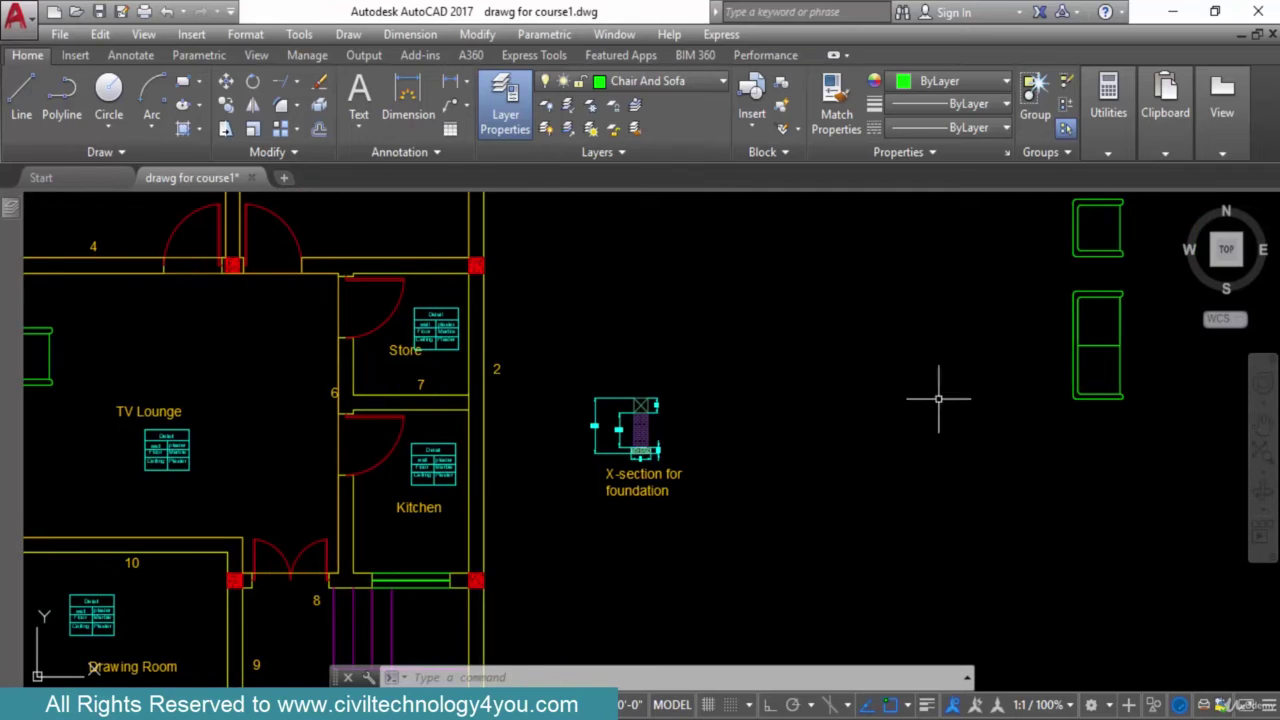
{"action": "middle_click_drag", "start_coordinate": [940, 391], "coordinate": [1102, 410]}
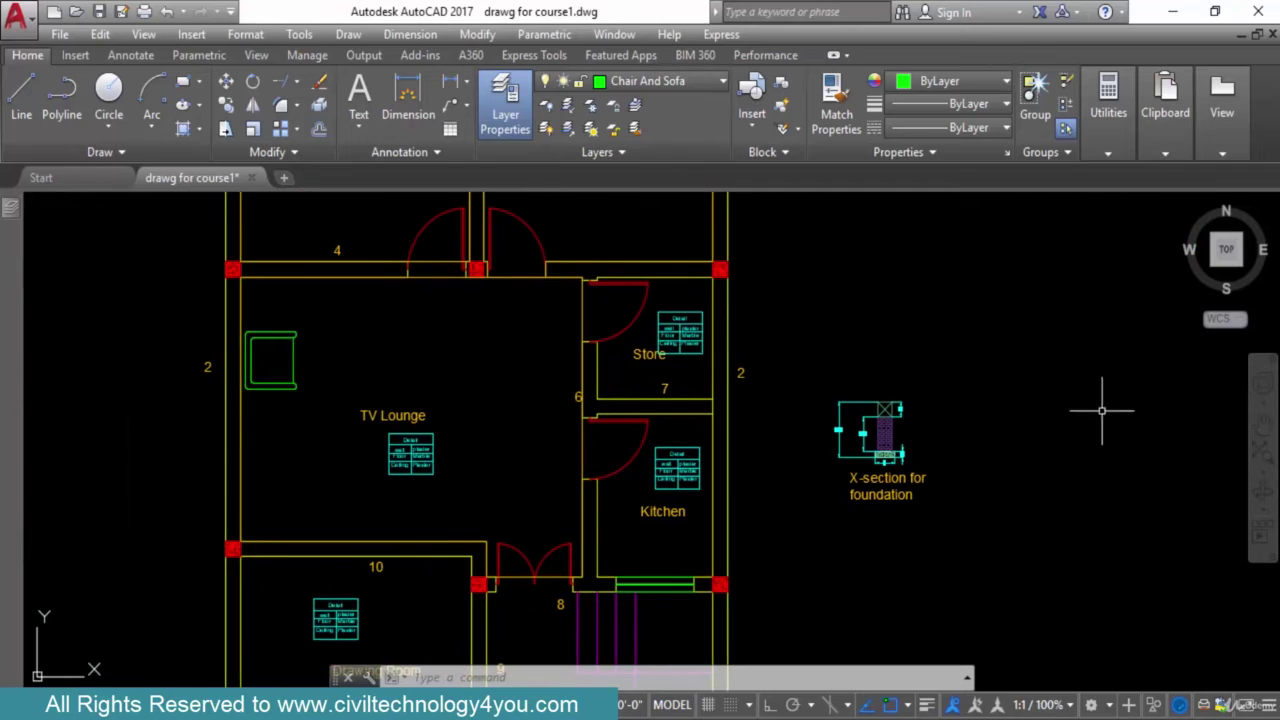
{"action": "left_click", "coordinate": [755, 126]}
{"action": "left_click", "coordinate": [814, 347]}
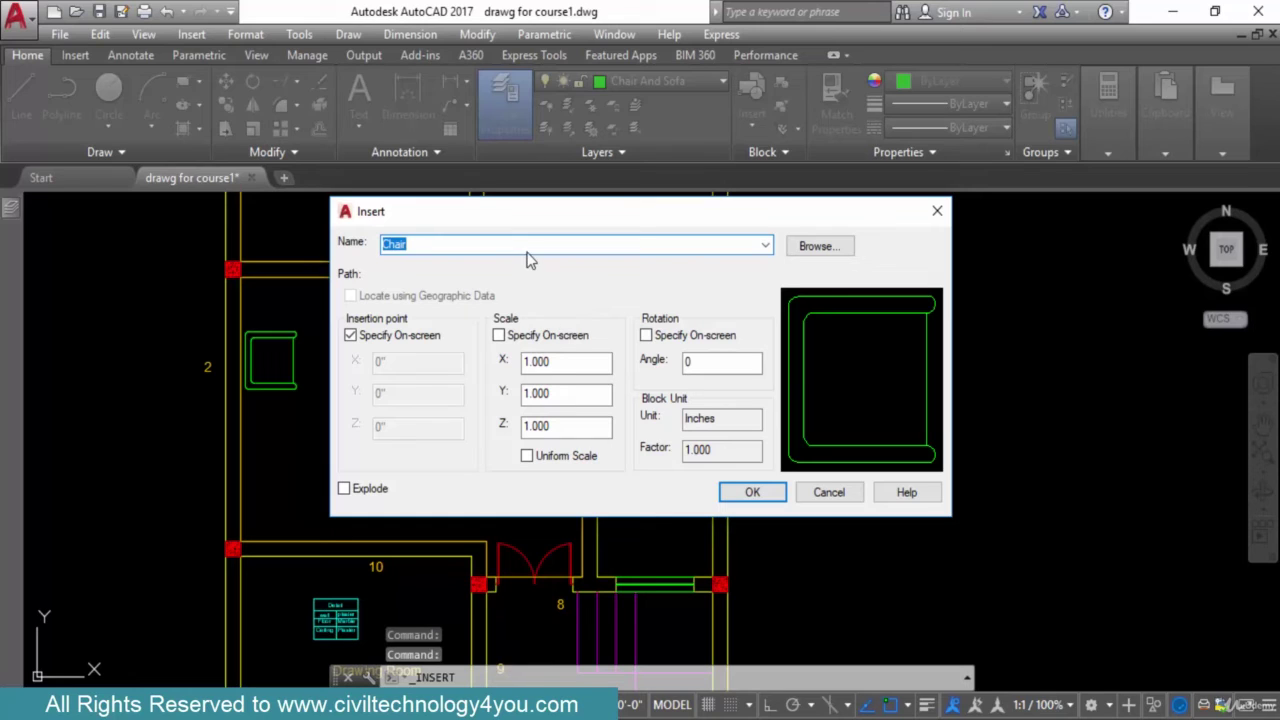
{"action": "left_click", "coordinate": [765, 246]}
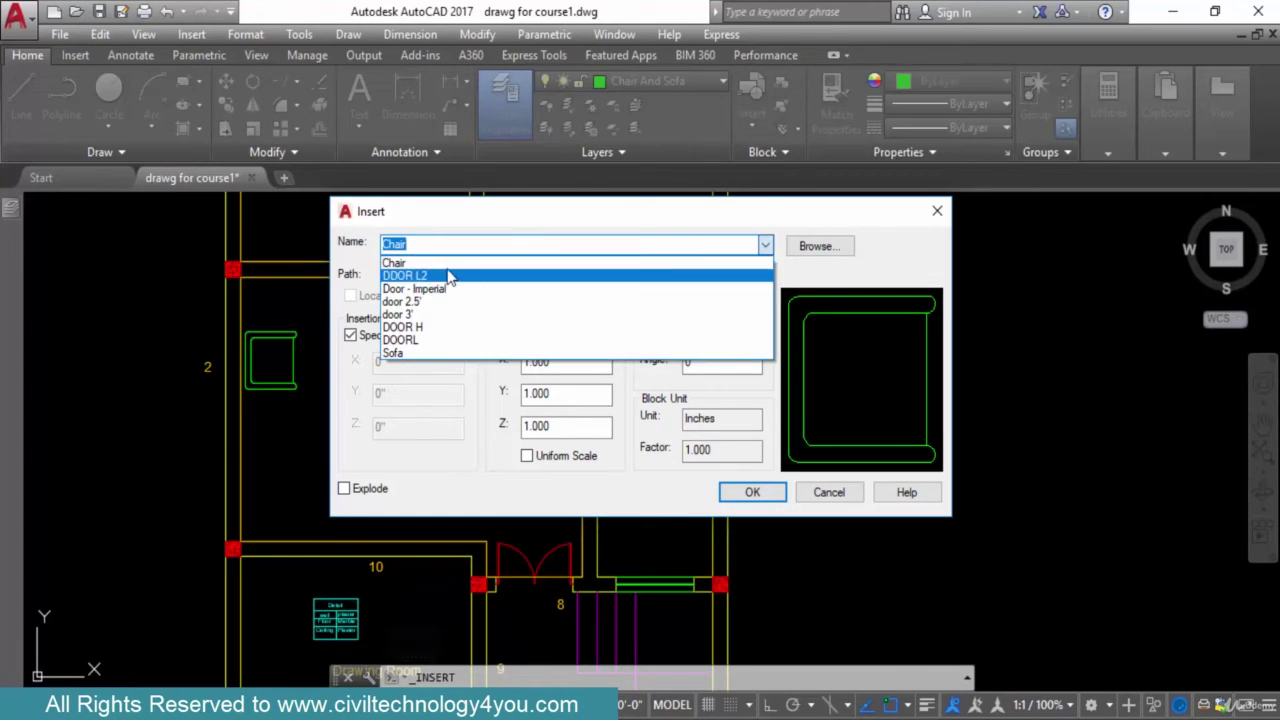
{"action": "left_click", "coordinate": [429, 355]}
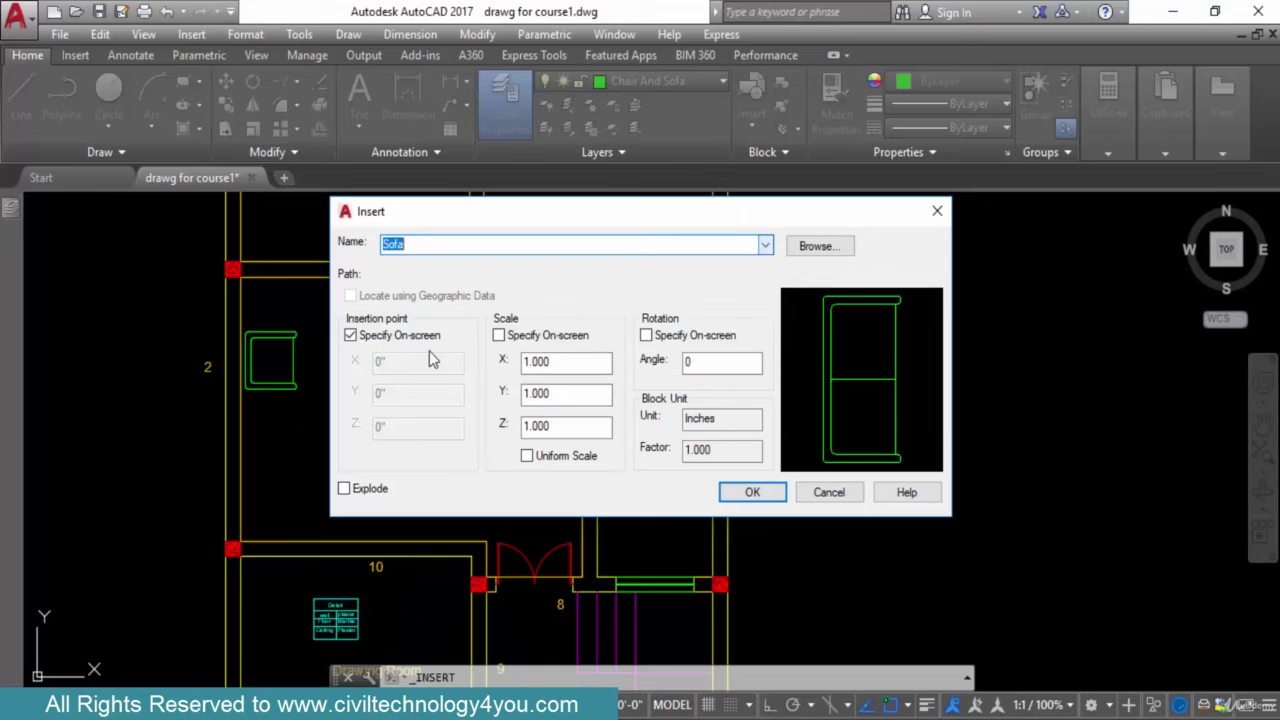
{"action": "left_click", "coordinate": [739, 490]}
{"action": "middle_click_drag", "start_coordinate": [372, 487], "coordinate": [474, 467]}
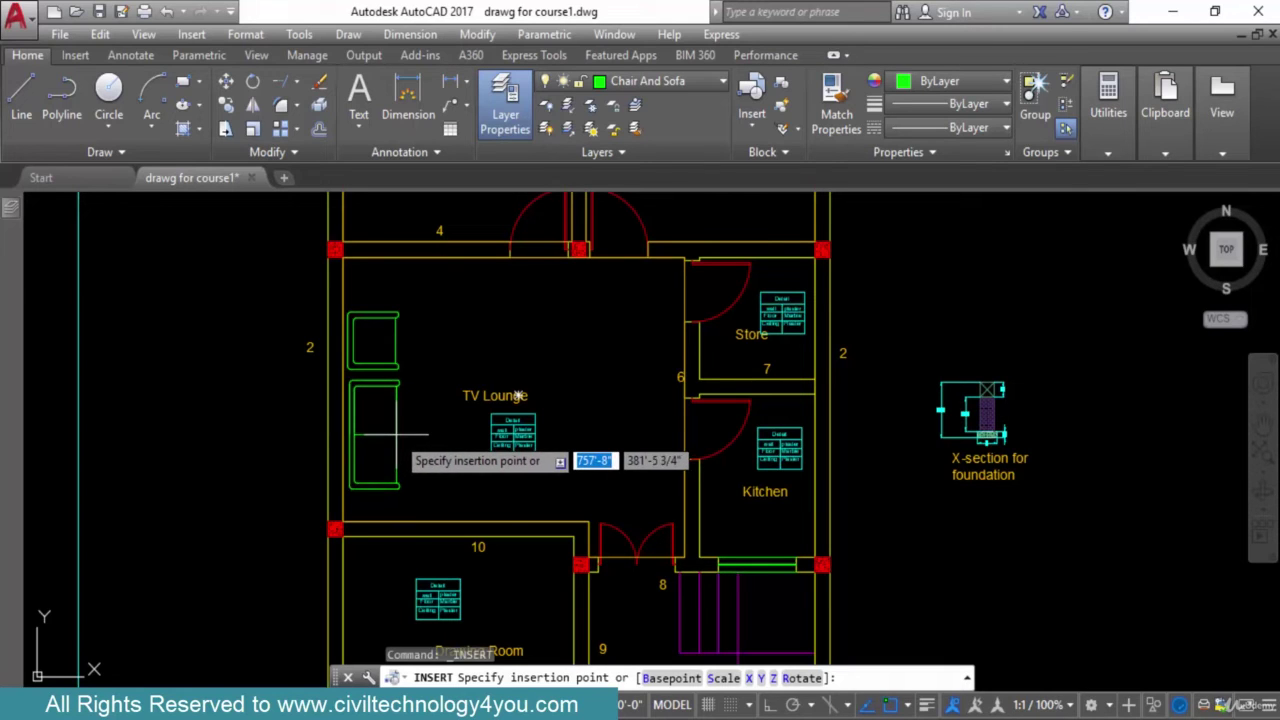
{"action": "left_click", "coordinate": [393, 434]}
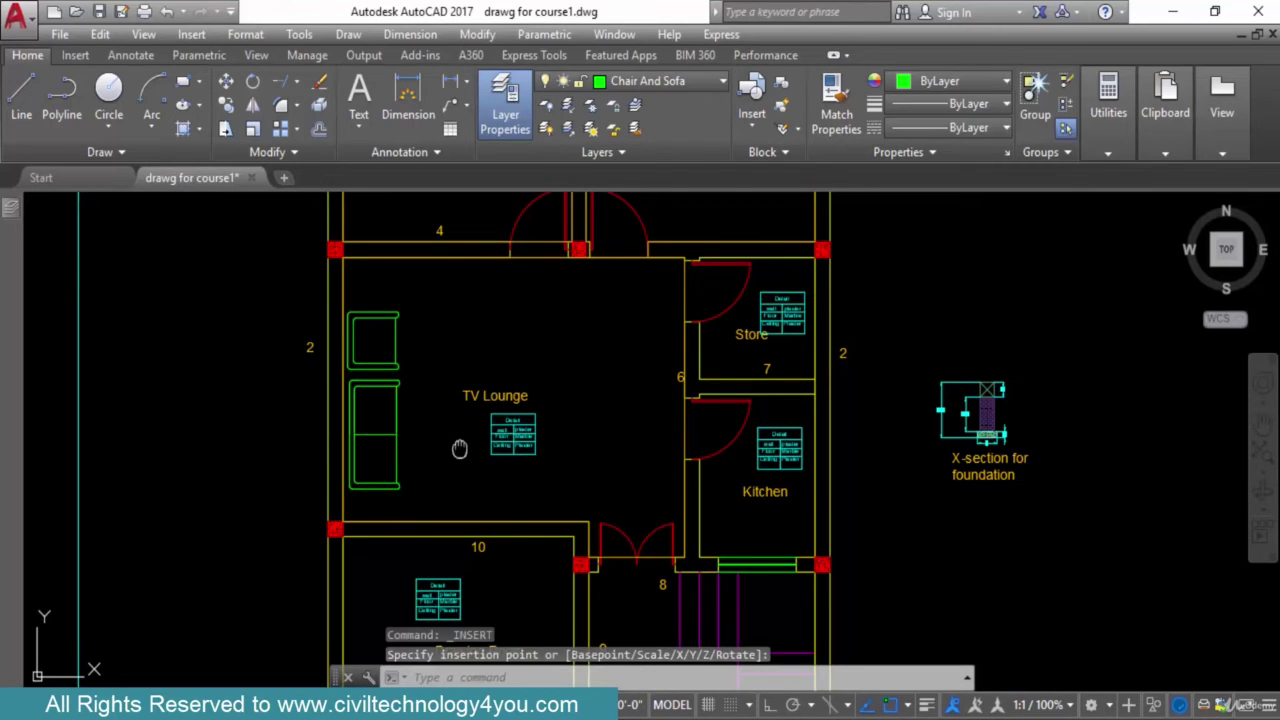
{"action": "middle_click_drag", "start_coordinate": [376, 367], "coordinate": [388, 340]}
{"action": "middle_click_drag", "start_coordinate": [458, 416], "coordinate": [455, 405]}
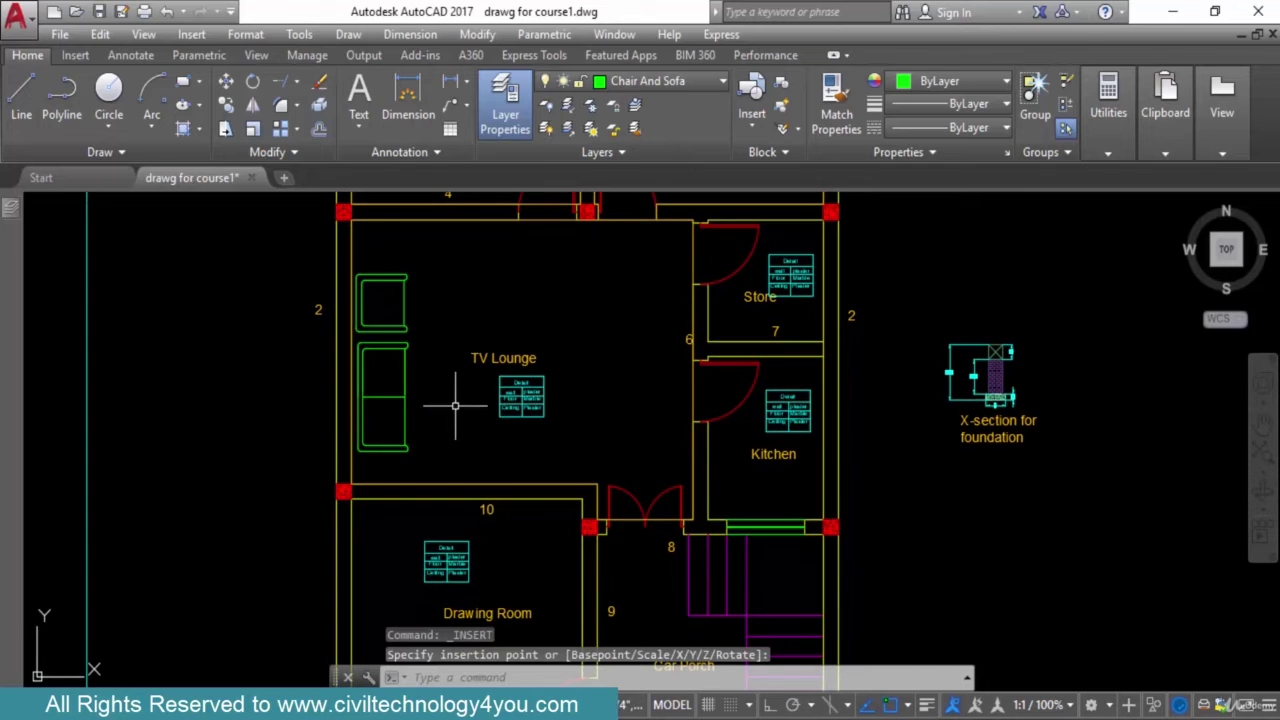
{"action": "middle_click_drag", "start_coordinate": [451, 462], "coordinate": [486, 443]}
{"action": "scroll", "coordinate": [486, 443], "scroll_direction": "up", "scroll_amount": 1}
{"action": "scroll", "coordinate": [551, 400], "scroll_direction": "down", "scroll_amount": 1}
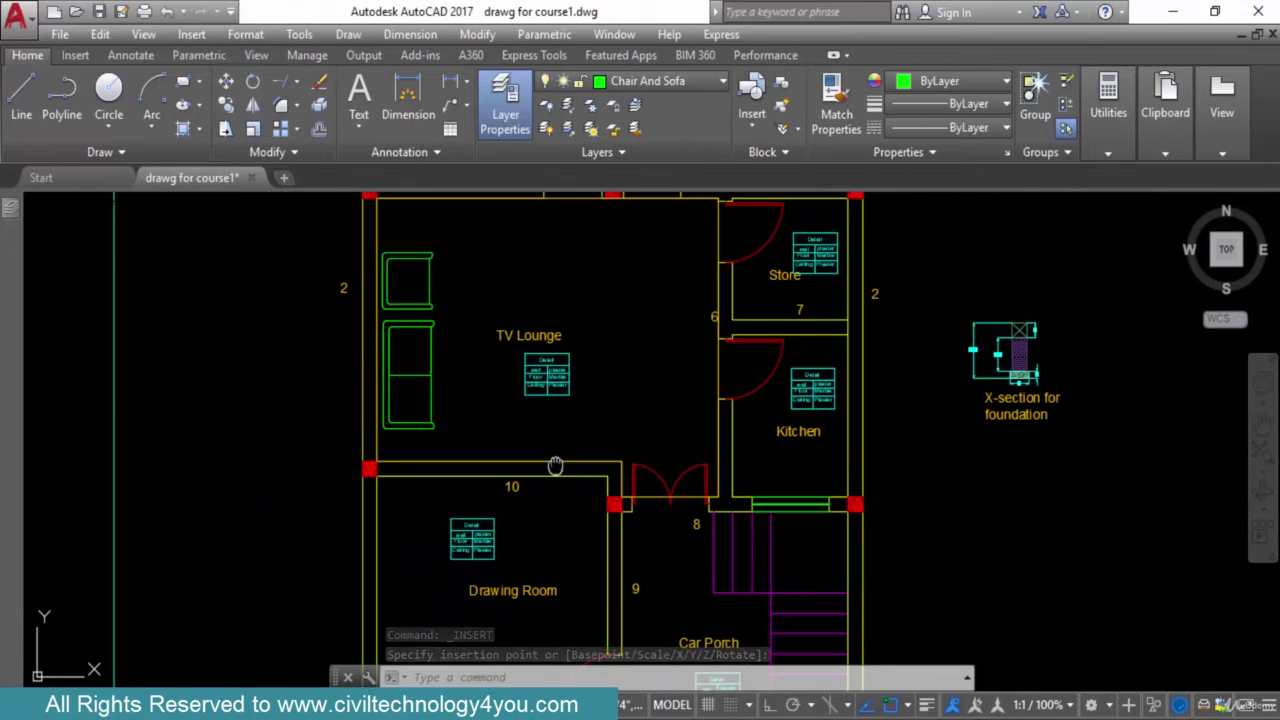
{"action": "middle_click_drag", "start_coordinate": [431, 405], "coordinate": [418, 418]}
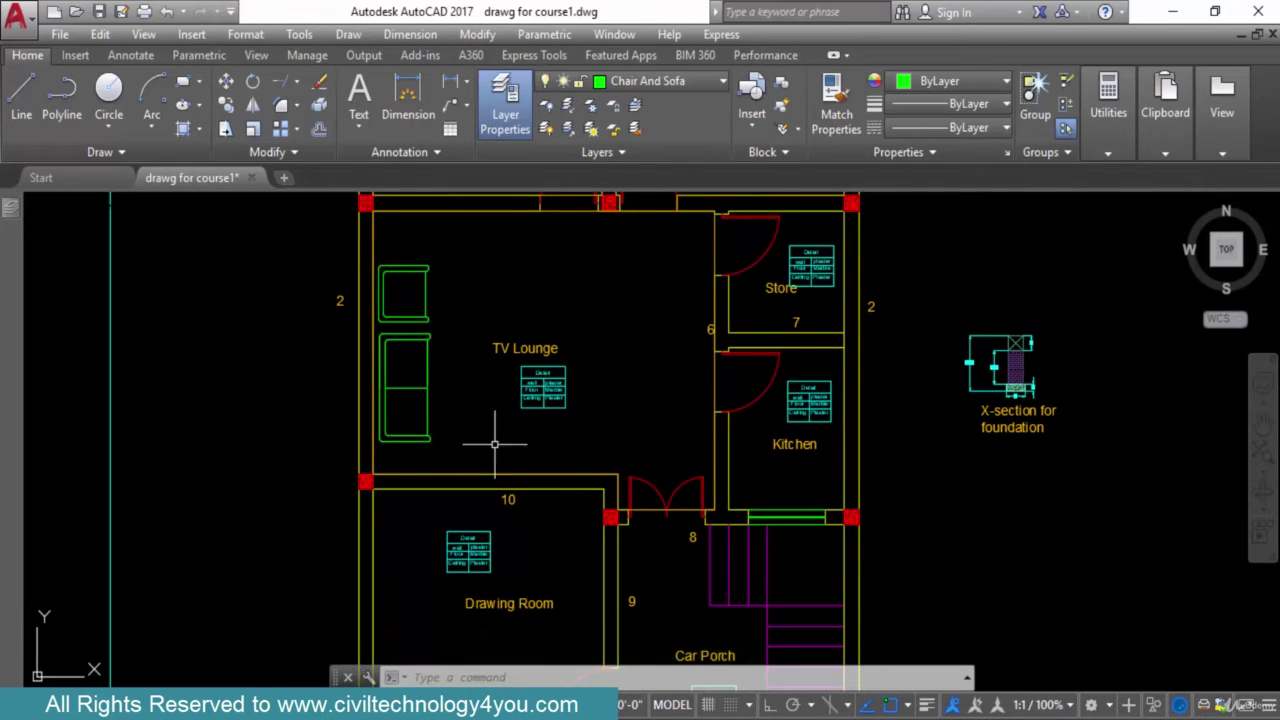
{"action": "scroll", "coordinate": [595, 467], "scroll_direction": "down", "scroll_amount": 4}
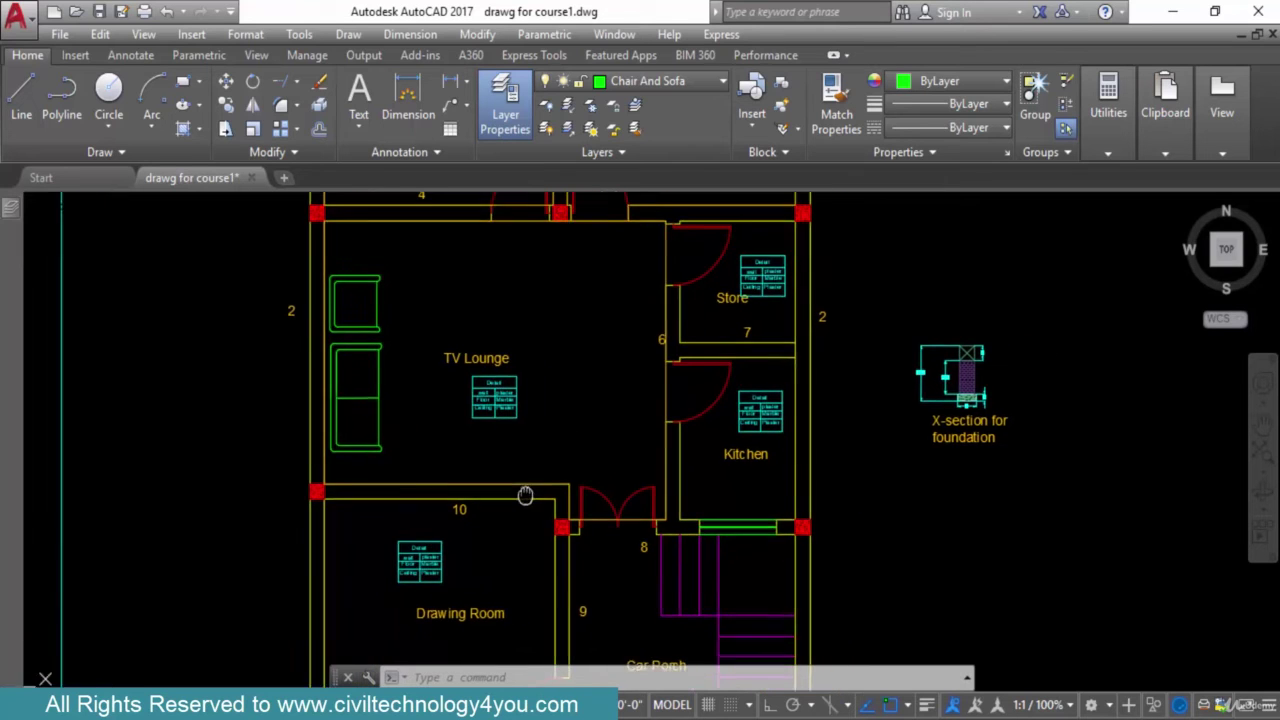
{"action": "scroll", "coordinate": [451, 472], "scroll_direction": "up", "scroll_amount": 4}
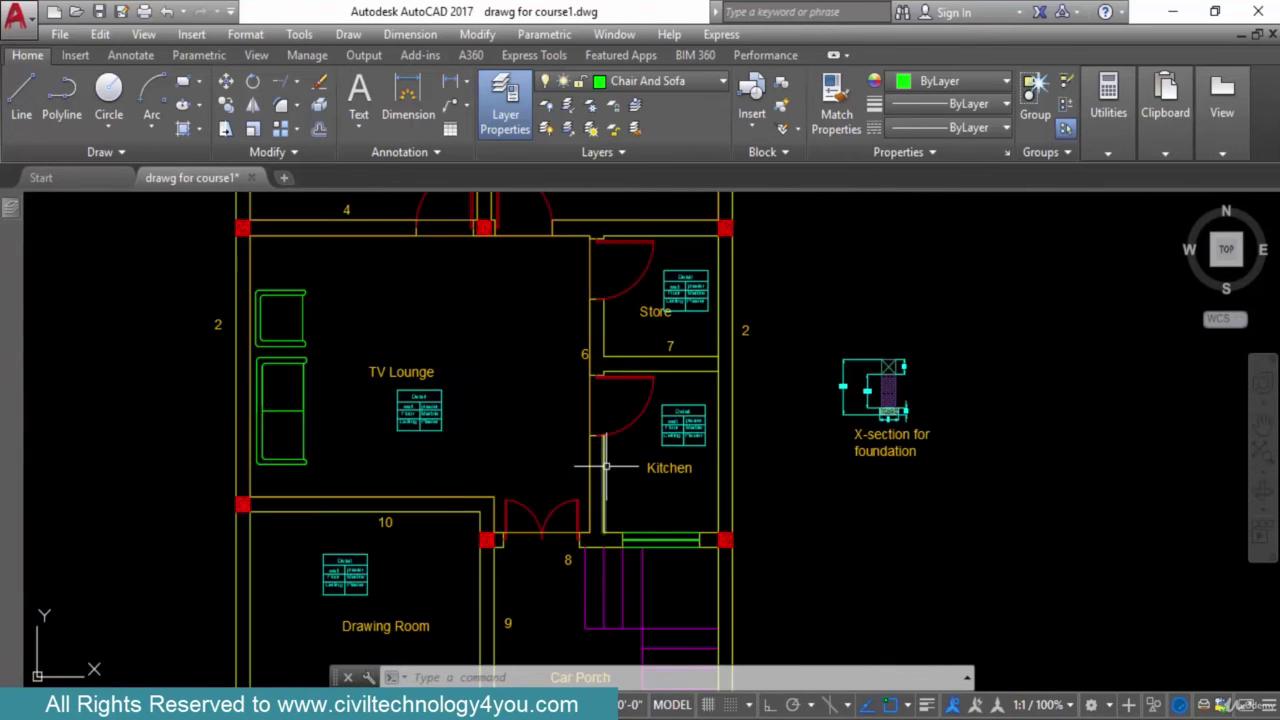
{"action": "scroll", "coordinate": [456, 500], "scroll_direction": "down", "scroll_amount": 2}
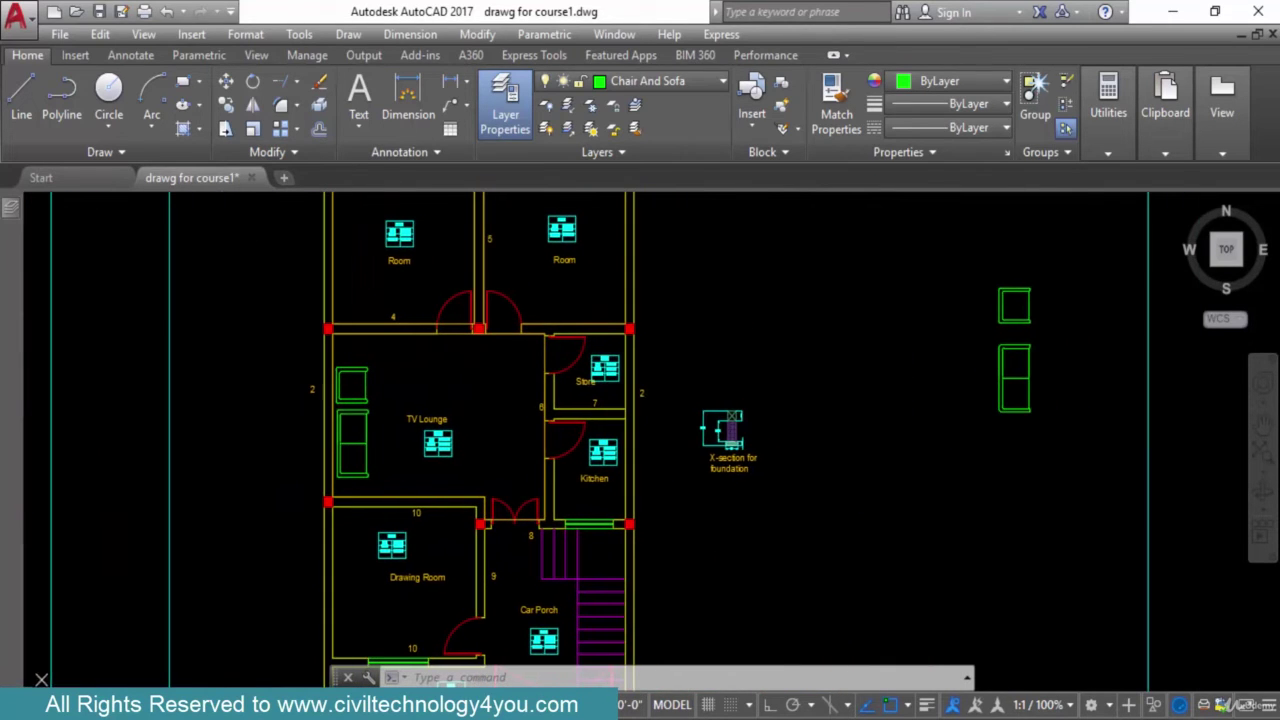
Set up a Sofa block insertion with its rotation specified on-screen.
{"action": "left_click", "coordinate": [757, 120]}
{"action": "left_click", "coordinate": [800, 341]}
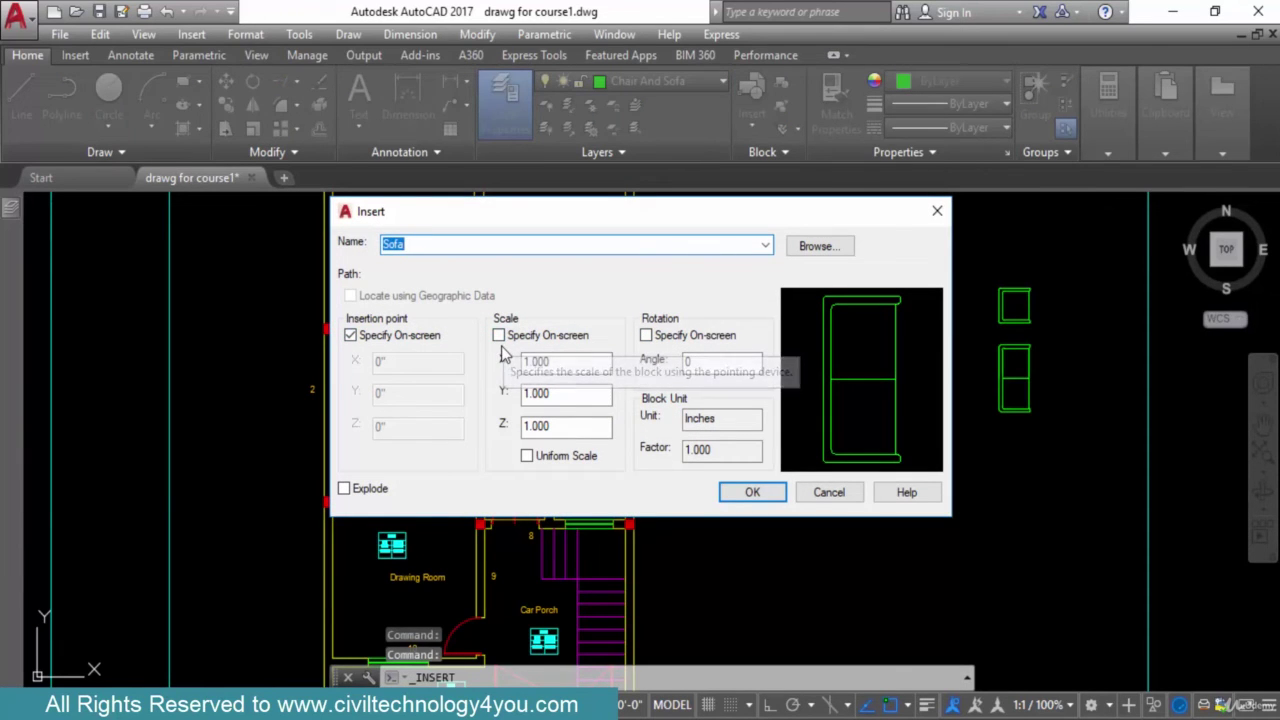
{"action": "left_click", "coordinate": [647, 336]}
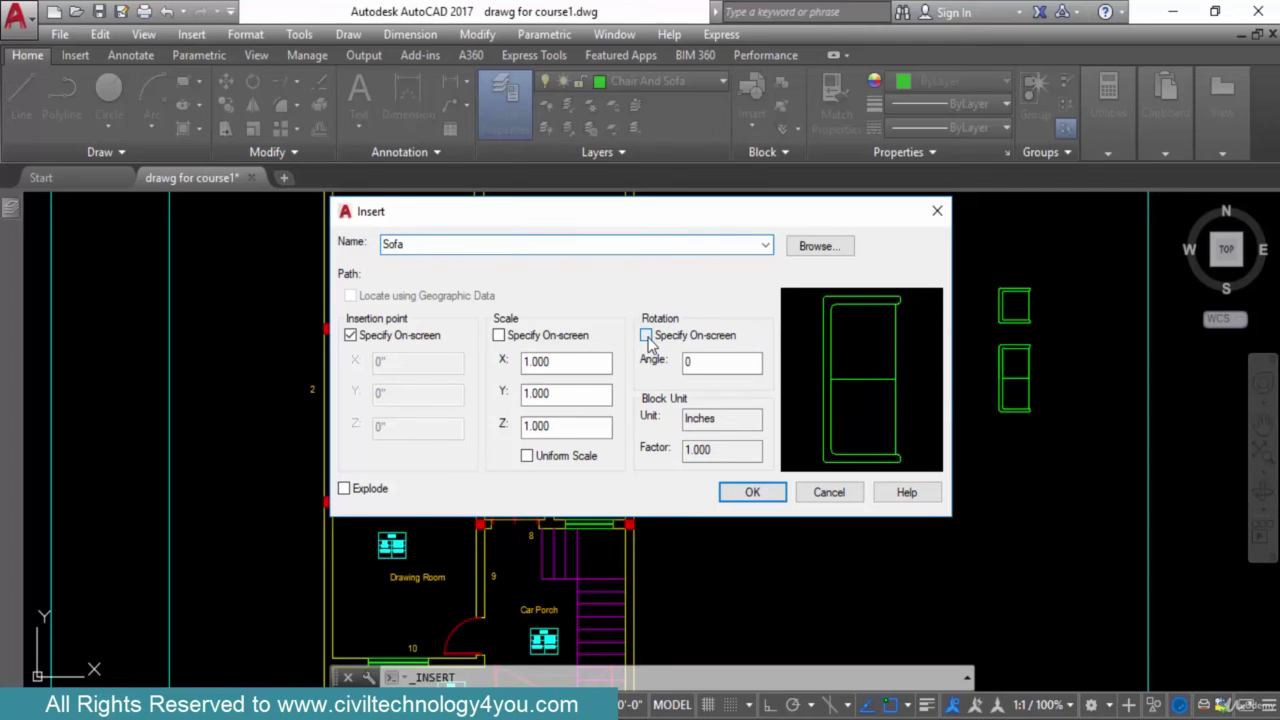
{"action": "left_click", "coordinate": [751, 492]}
Place the sofa in the TV Lounge below the Detail table, turned to lie horizontally.
{"action": "middle_click_drag", "start_coordinate": [580, 484], "coordinate": [642, 438]}
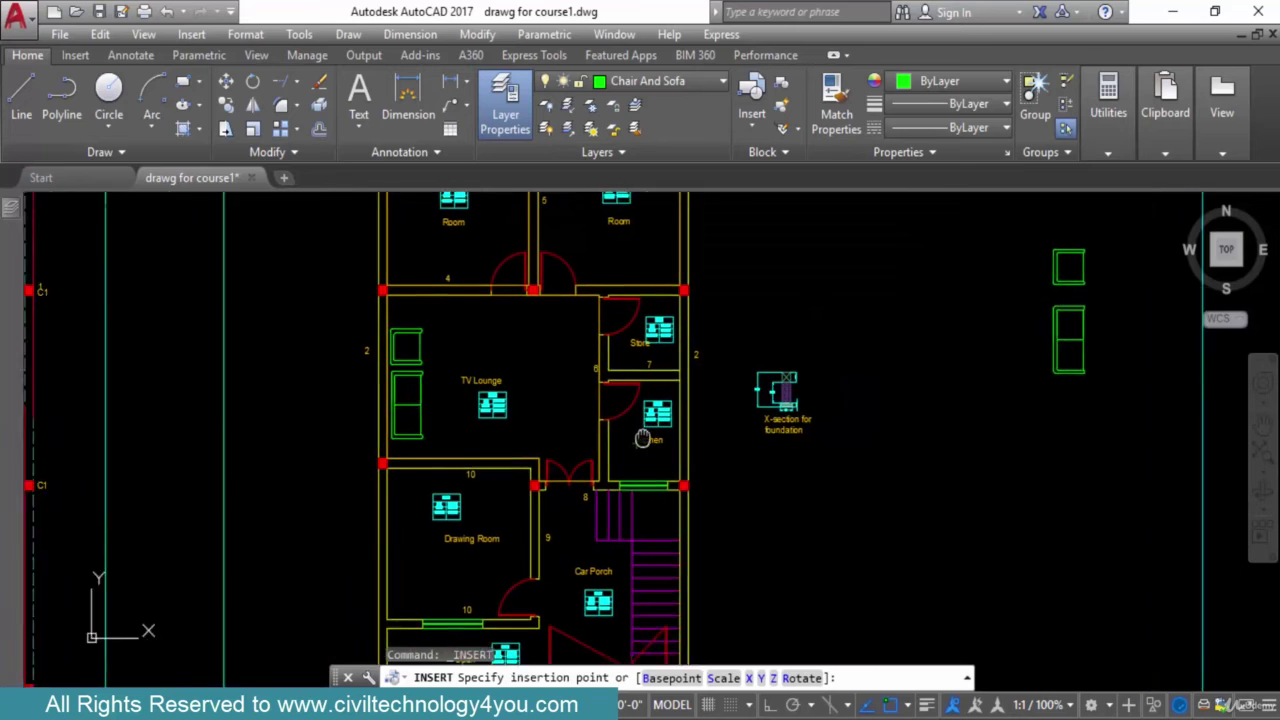
{"action": "scroll", "coordinate": [520, 476], "scroll_direction": "up", "scroll_amount": 4}
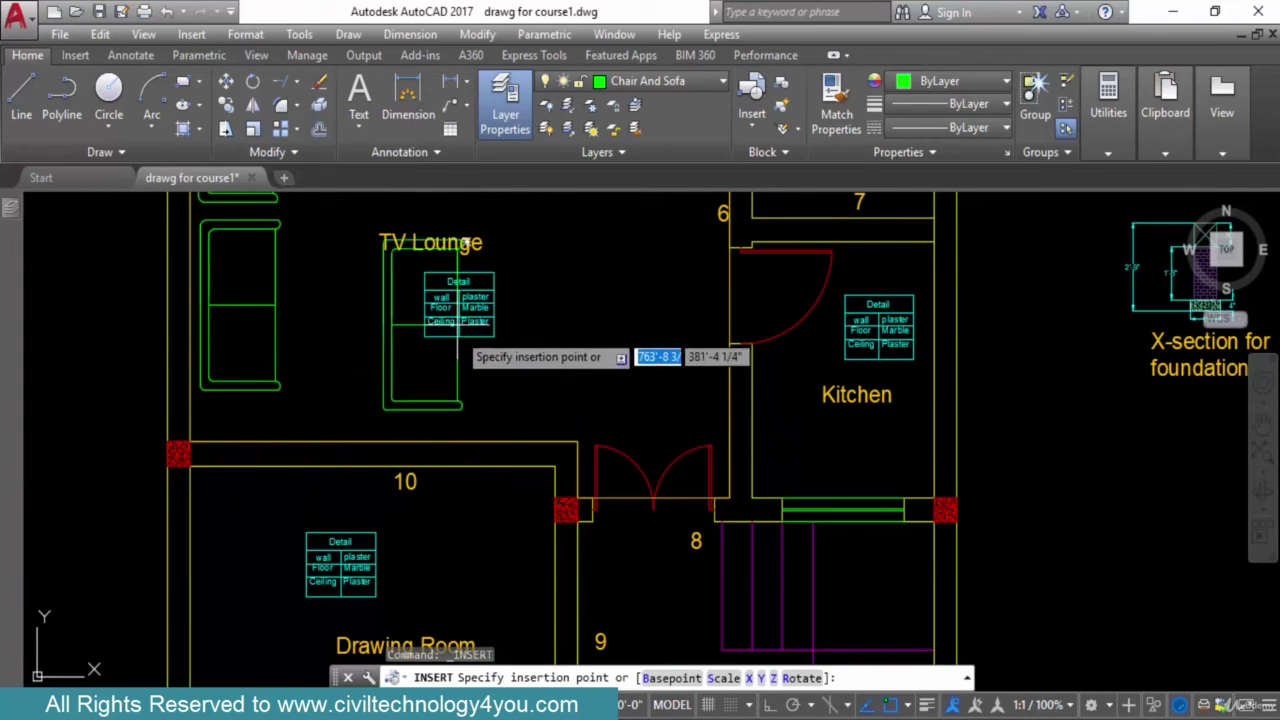
{"action": "middle_click_drag", "start_coordinate": [458, 345], "coordinate": [474, 401]}
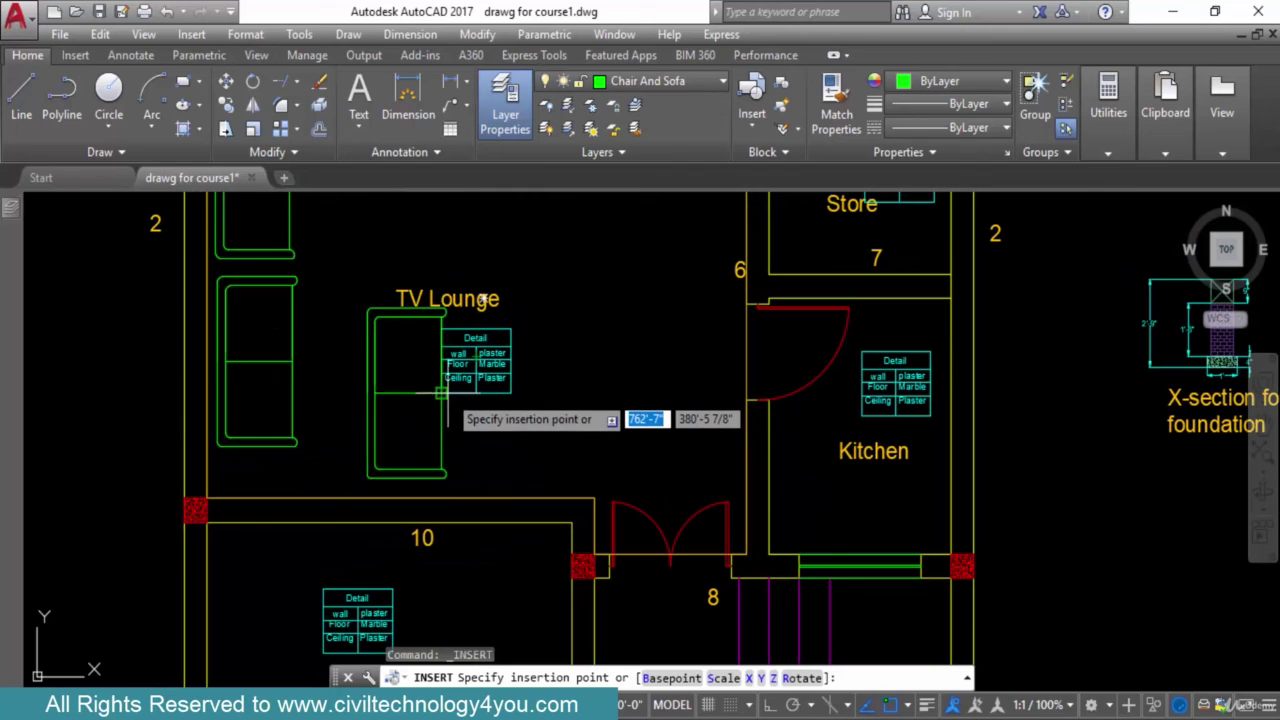
{"action": "left_click", "coordinate": [442, 386]}
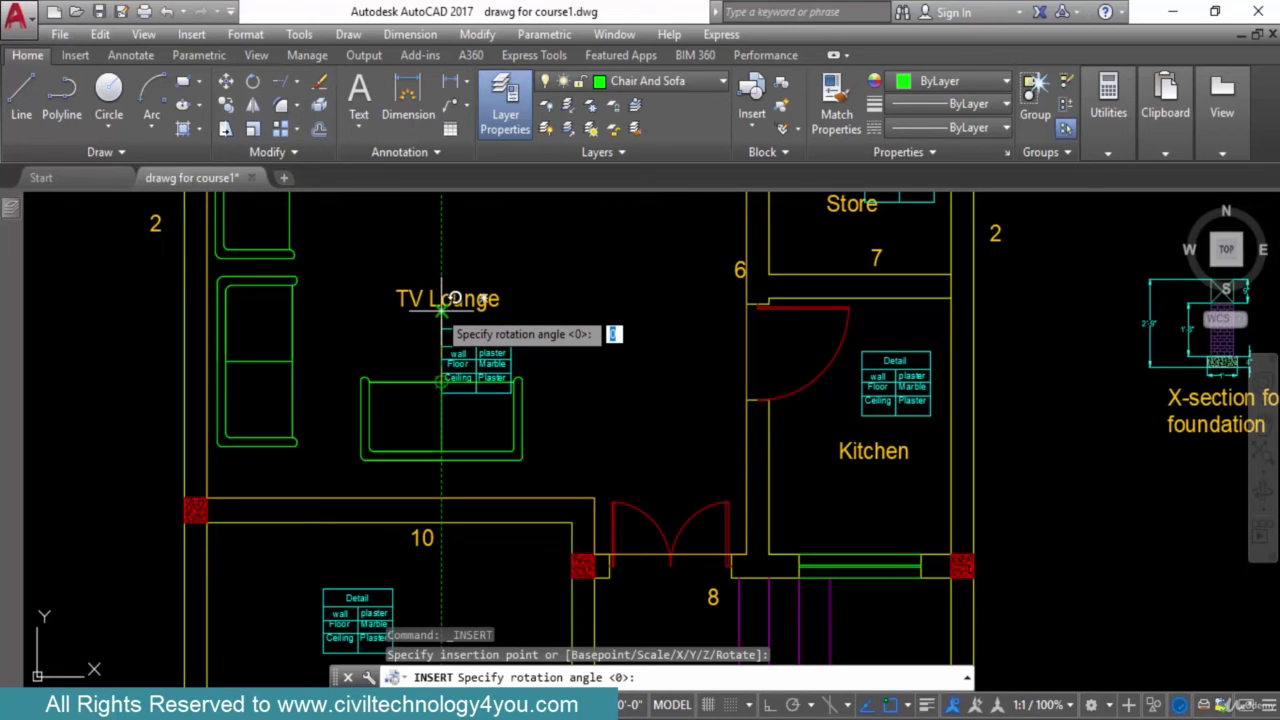
{"action": "left_click", "coordinate": [441, 311]}
Grip-move the new sofa slightly lower in the TV Lounge.
{"action": "scroll", "coordinate": [534, 442], "scroll_direction": "up", "scroll_amount": 2}
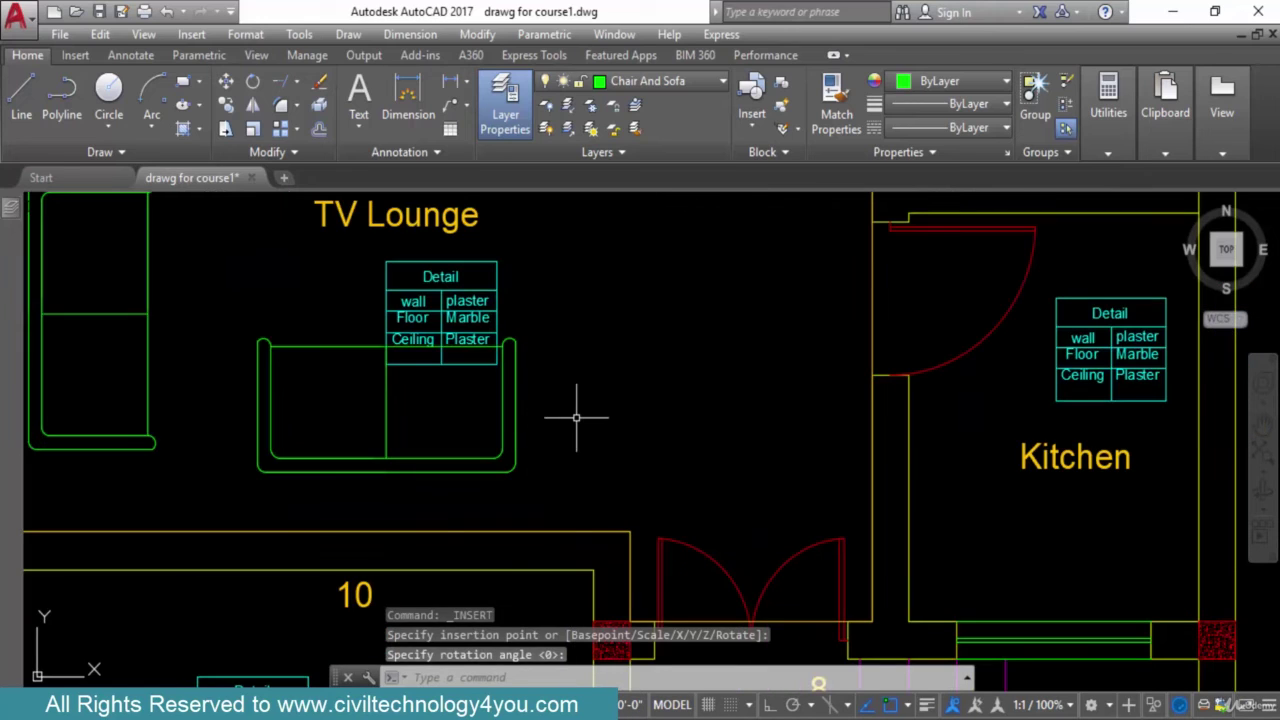
{"action": "left_click", "coordinate": [700, 468]}
{"action": "left_click", "coordinate": [386, 347]}
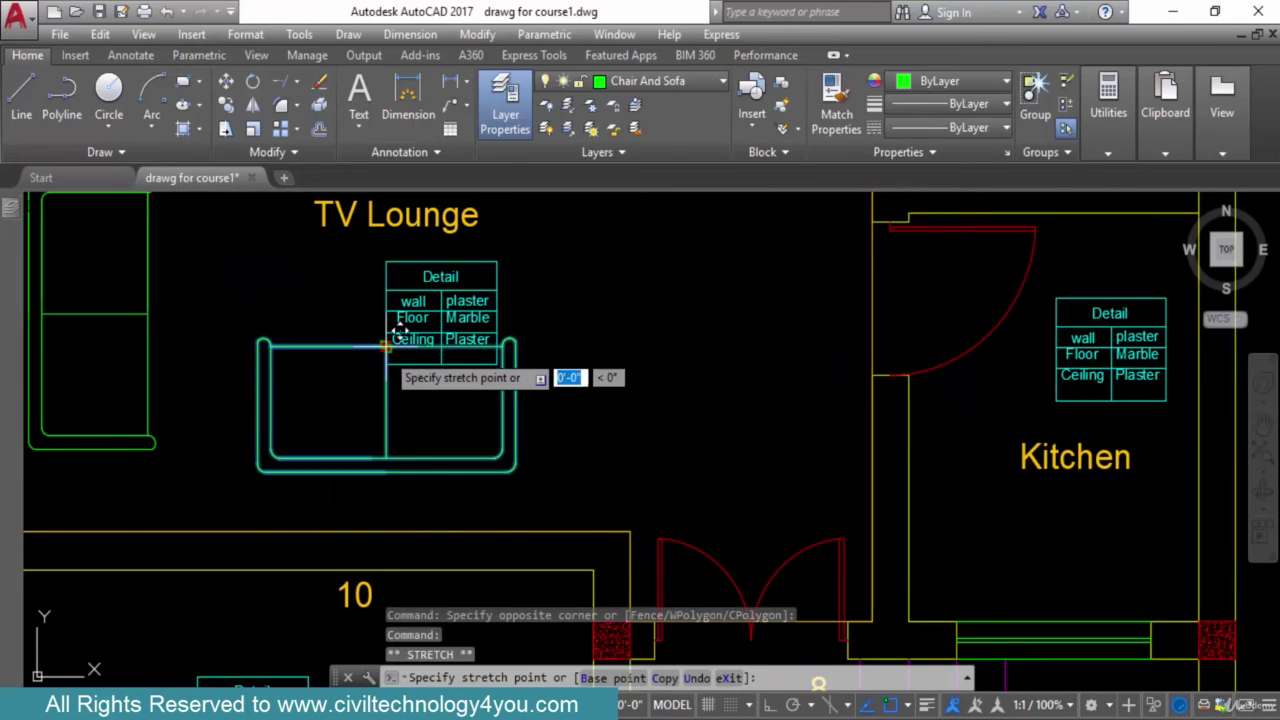
{"action": "left_click", "coordinate": [386, 392]}
{"action": "key", "text": "Escape"}
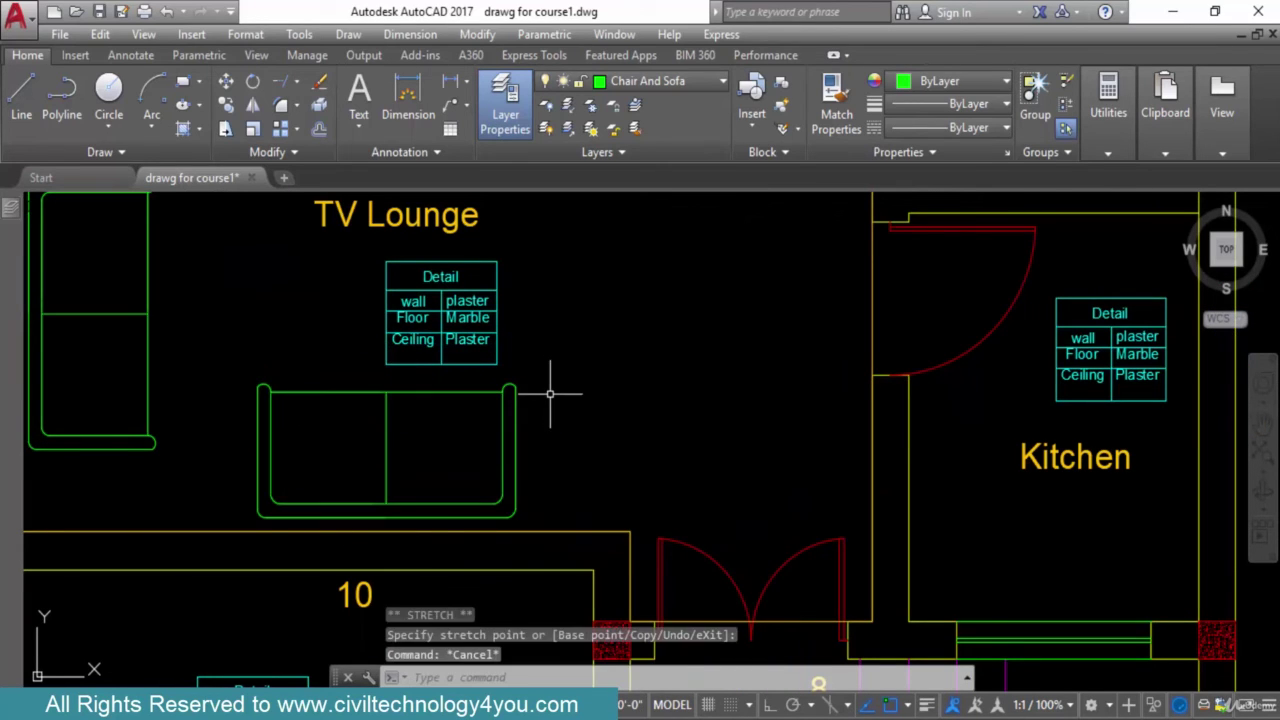
{"action": "scroll", "coordinate": [549, 394], "scroll_direction": "down", "scroll_amount": 5}
{"action": "scroll", "coordinate": [580, 366], "scroll_direction": "up", "scroll_amount": 2}
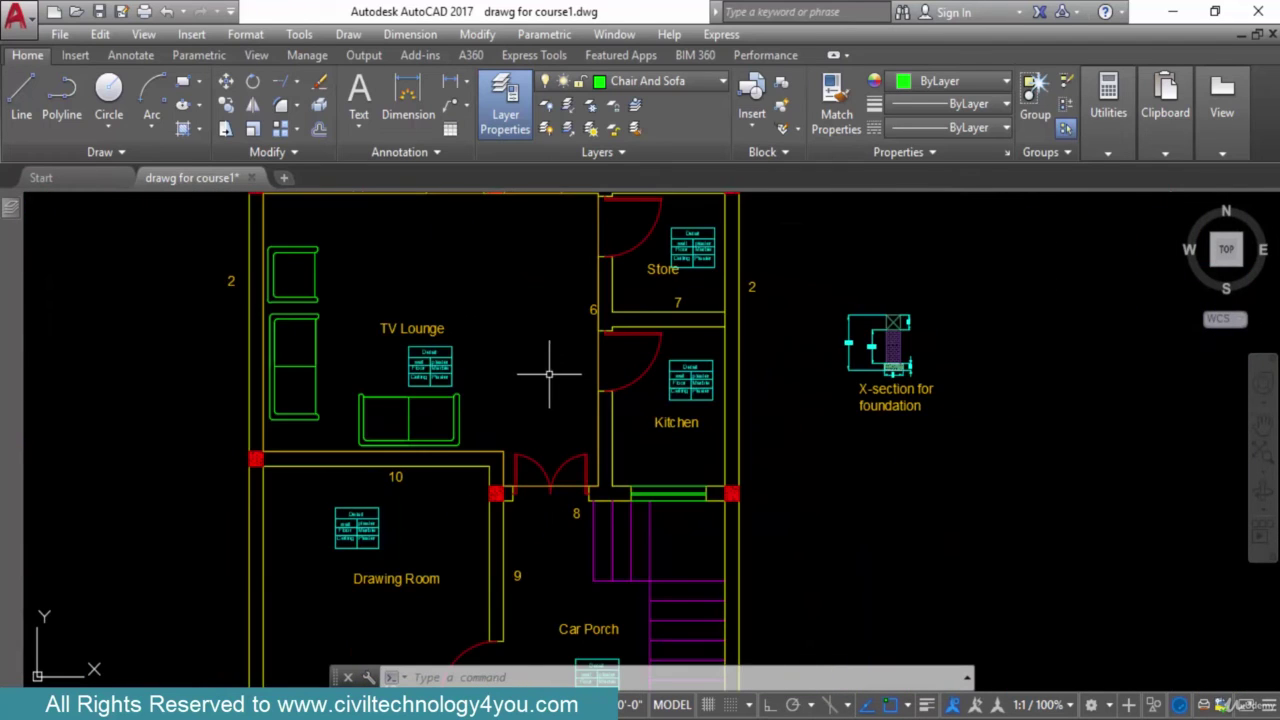
Set up a Sofa block insertion with scale, not rotation, specified on-screen.
{"action": "scroll", "coordinate": [549, 374], "scroll_direction": "down", "scroll_amount": 2}
{"action": "left_click", "coordinate": [764, 130]}
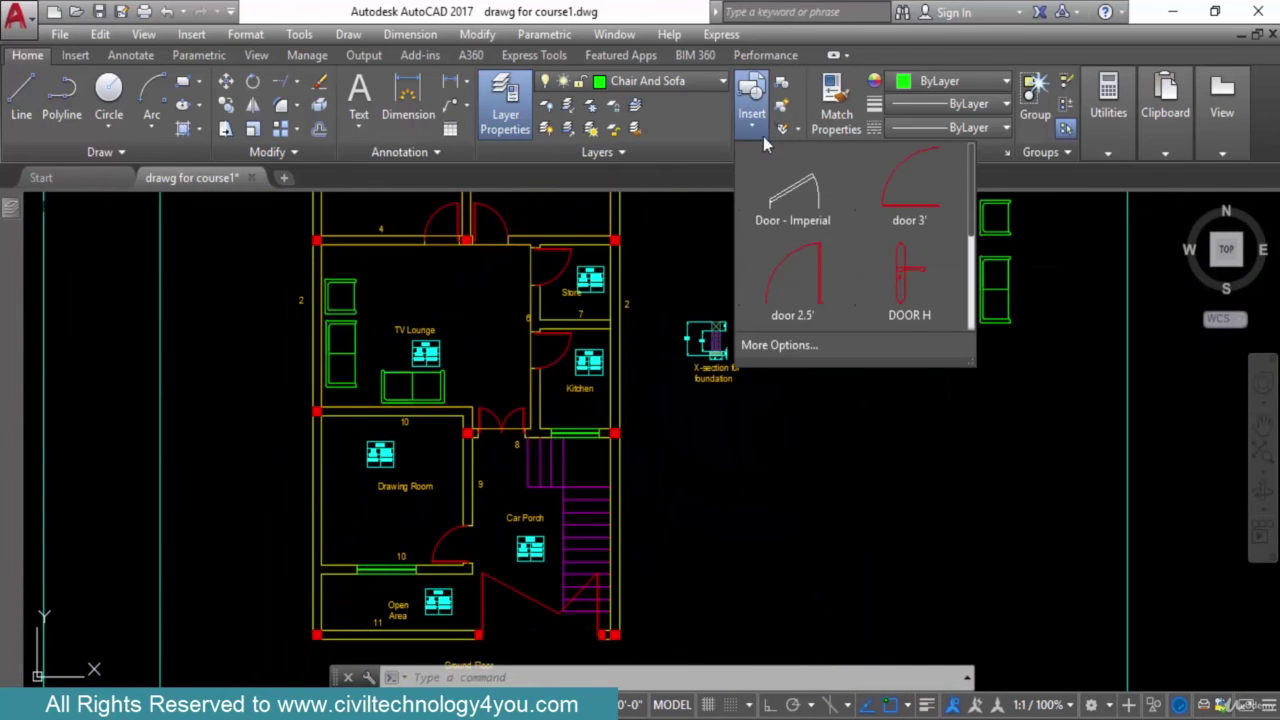
{"action": "left_click", "coordinate": [782, 343]}
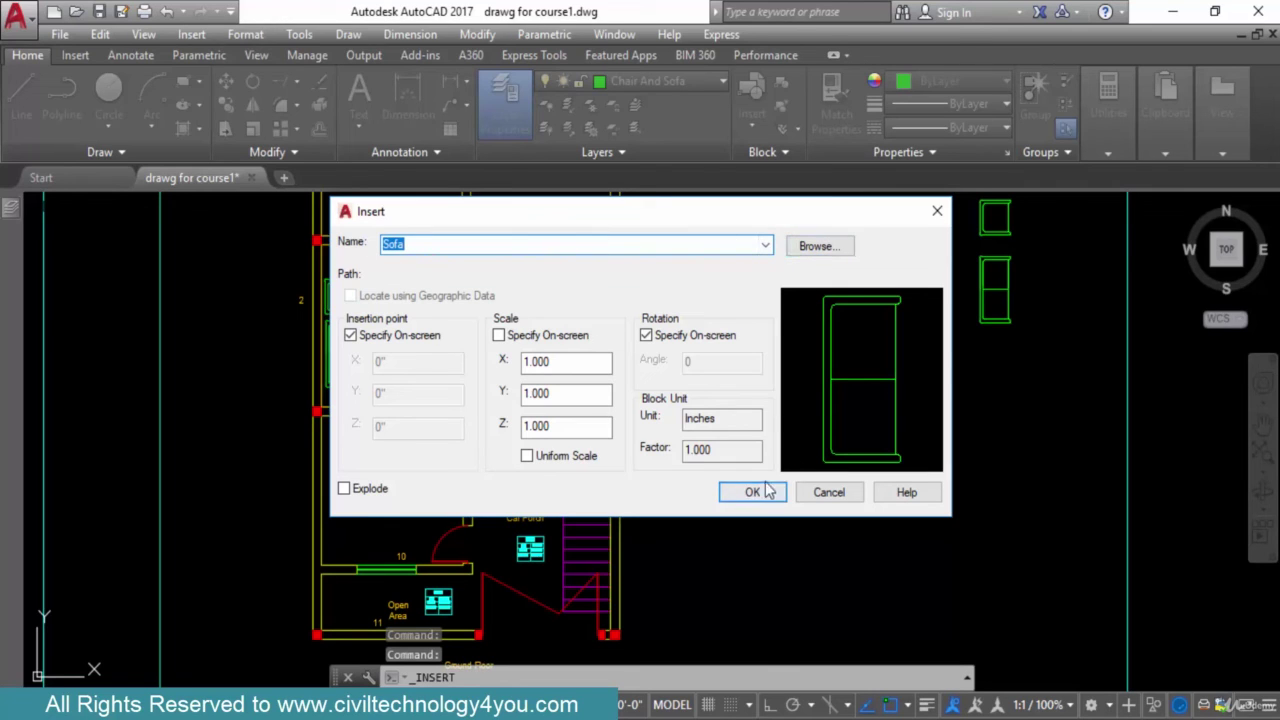
{"action": "left_click", "coordinate": [646, 336]}
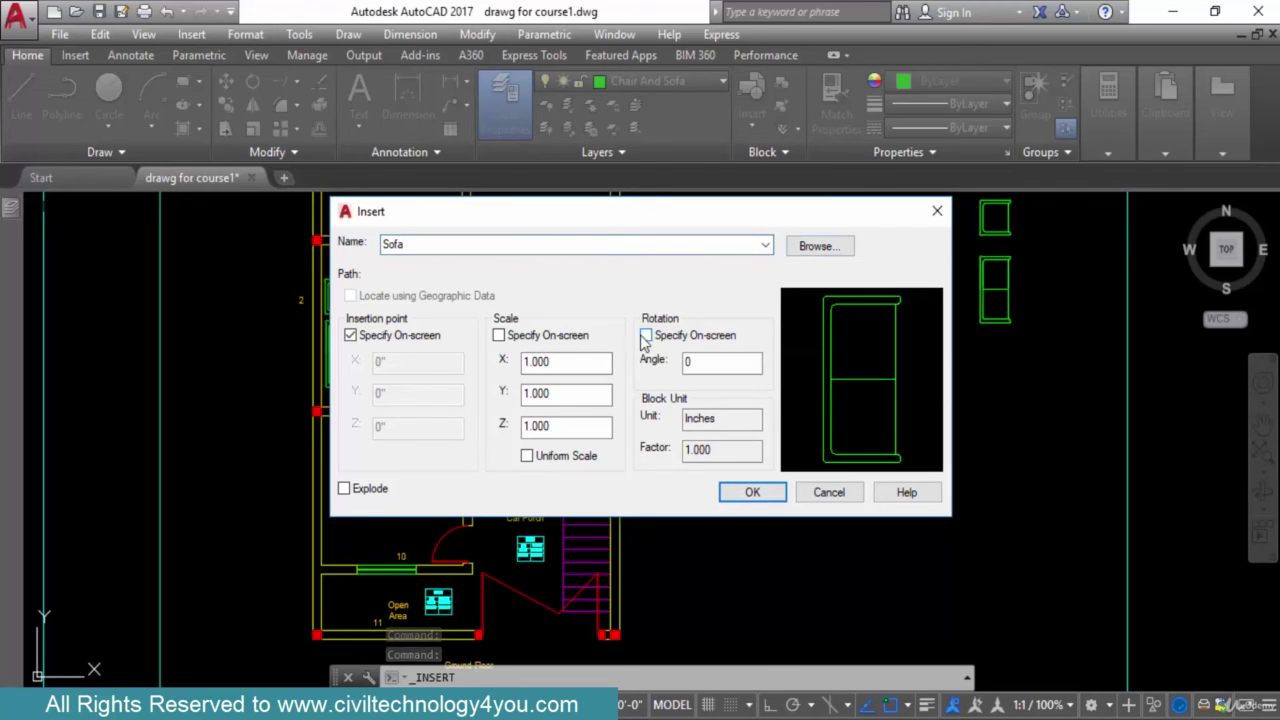
{"action": "left_click", "coordinate": [499, 337]}
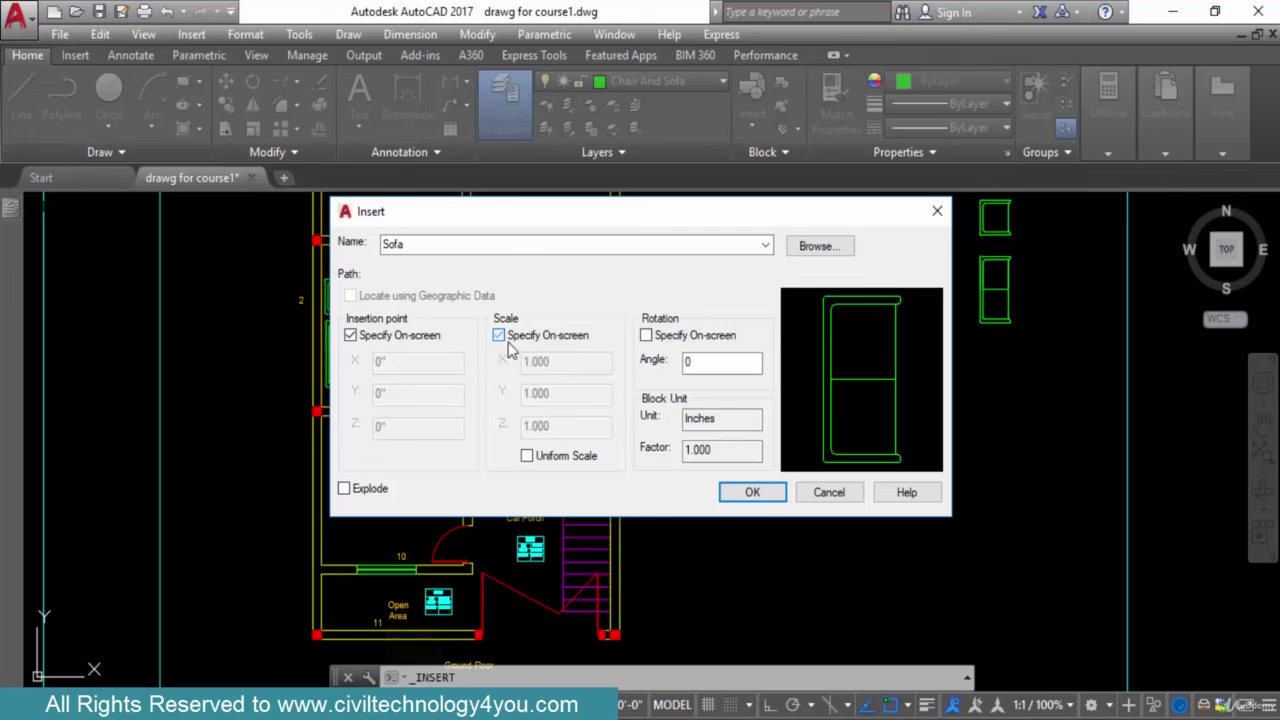
{"action": "left_click", "coordinate": [752, 492]}
Place the sofa against the Drawing Room's left wall at scale 2 in X and Y.
{"action": "scroll", "coordinate": [540, 460], "scroll_direction": "up", "scroll_amount": 5}
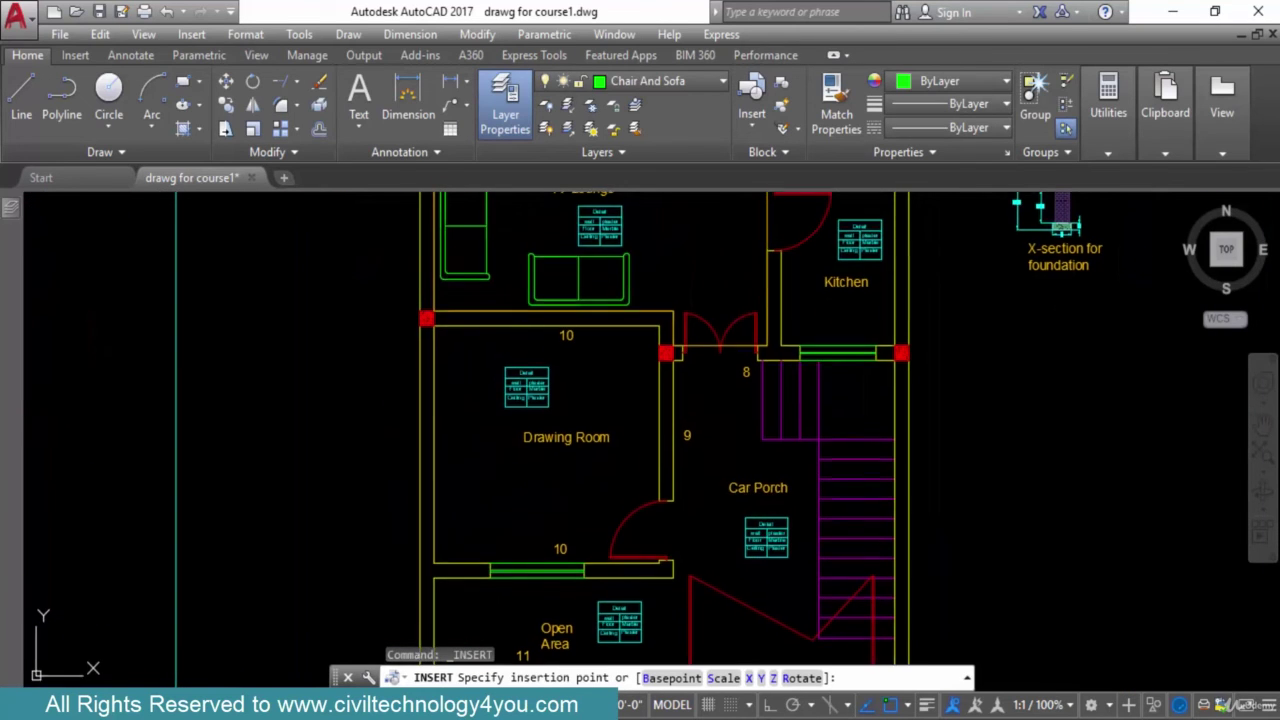
{"action": "middle_click_drag", "start_coordinate": [497, 491], "coordinate": [497, 462]}
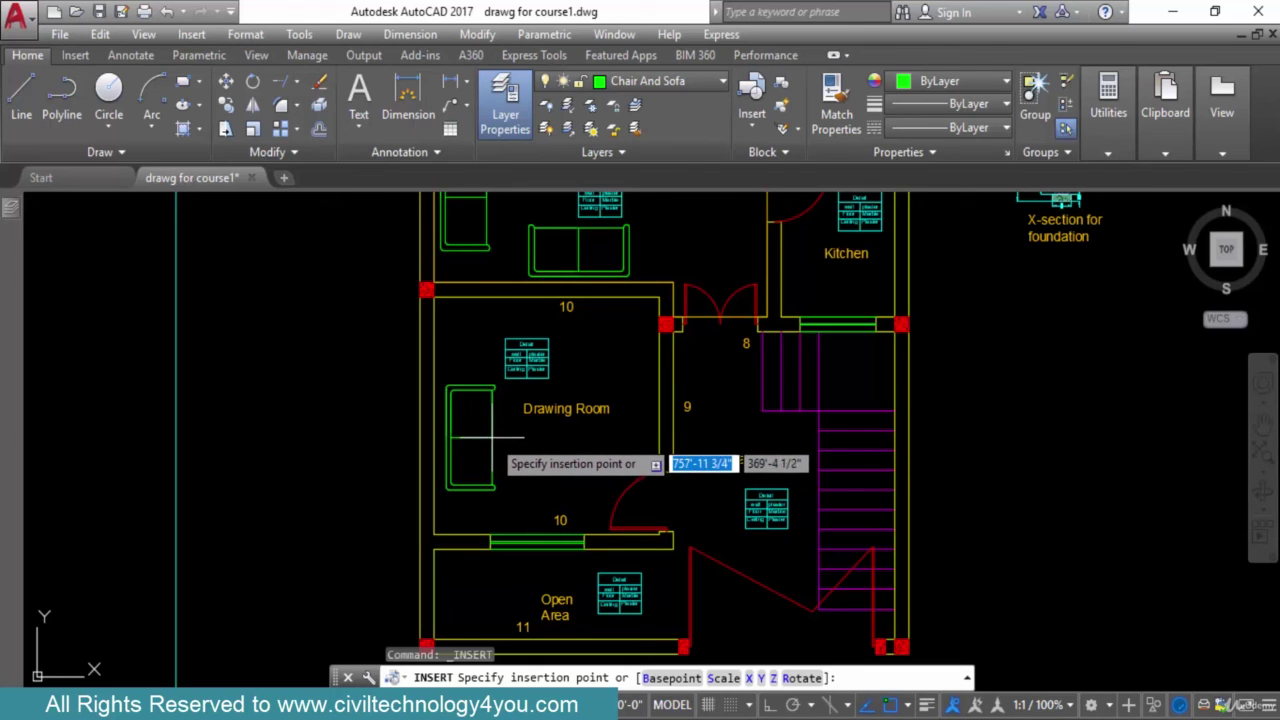
{"action": "left_click", "coordinate": [492, 433]}
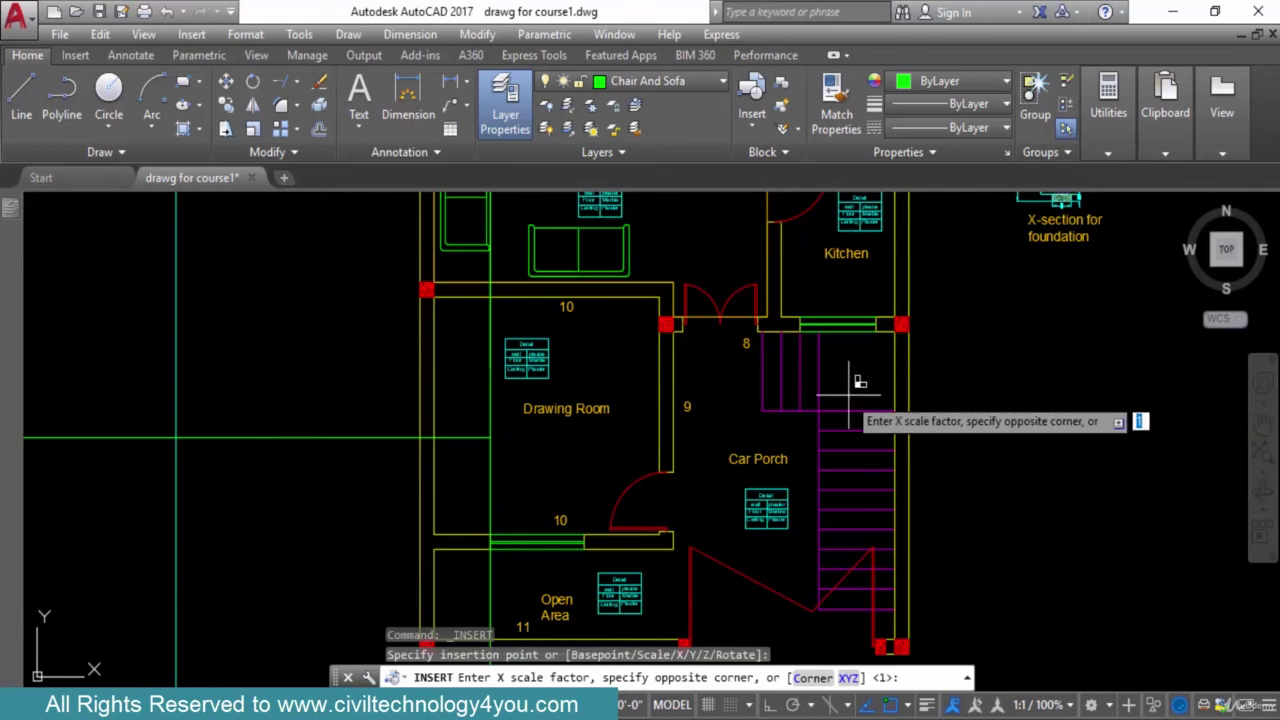
{"action": "scroll", "coordinate": [766, 385], "scroll_direction": "down", "scroll_amount": 5}
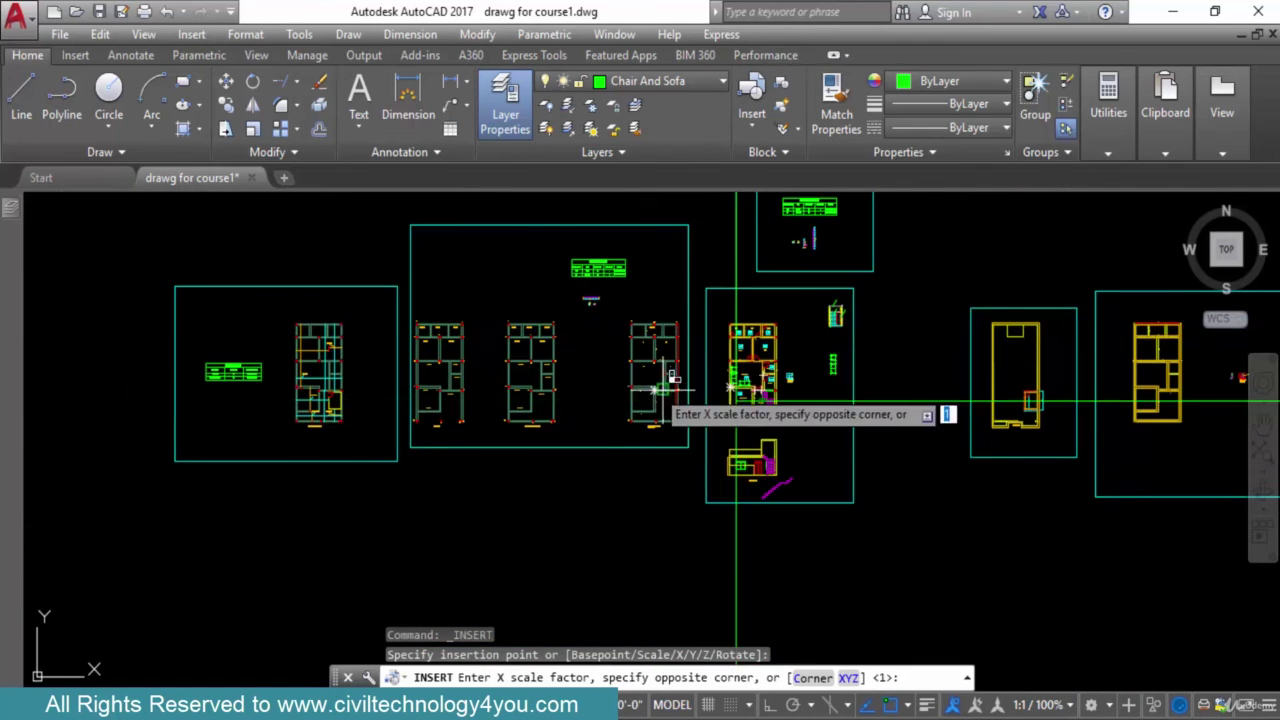
{"action": "scroll", "coordinate": [672, 378], "scroll_direction": "up", "scroll_amount": 6}
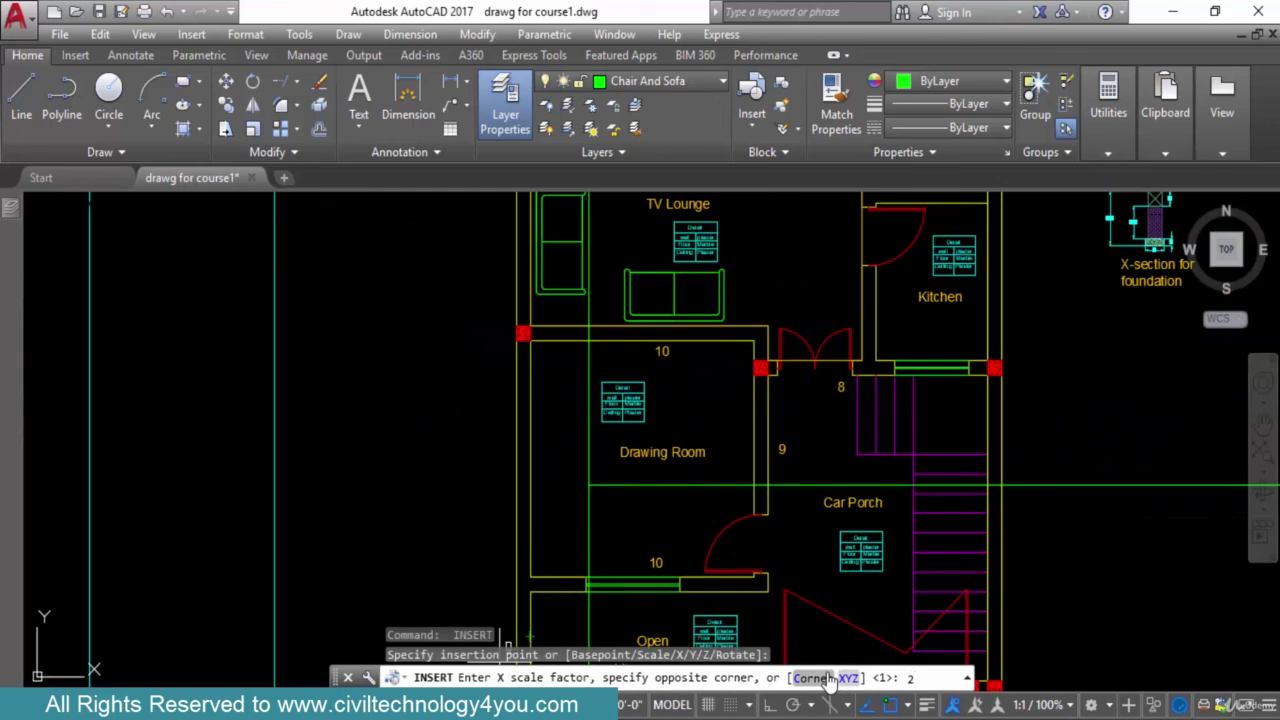
{"action": "key", "text": "Return"}
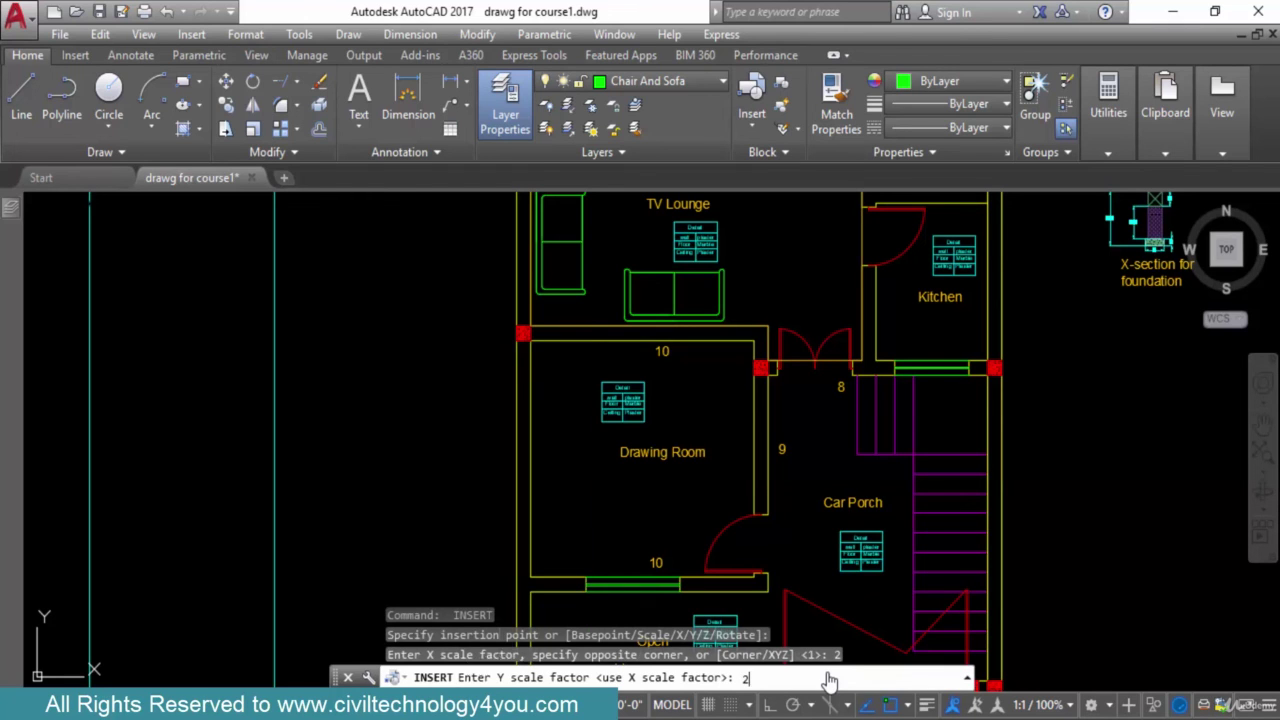
{"action": "type", "text": "2"}
{"action": "key", "text": "Return"}
{"action": "scroll", "coordinate": [600, 447], "scroll_direction": "down", "scroll_amount": 3}
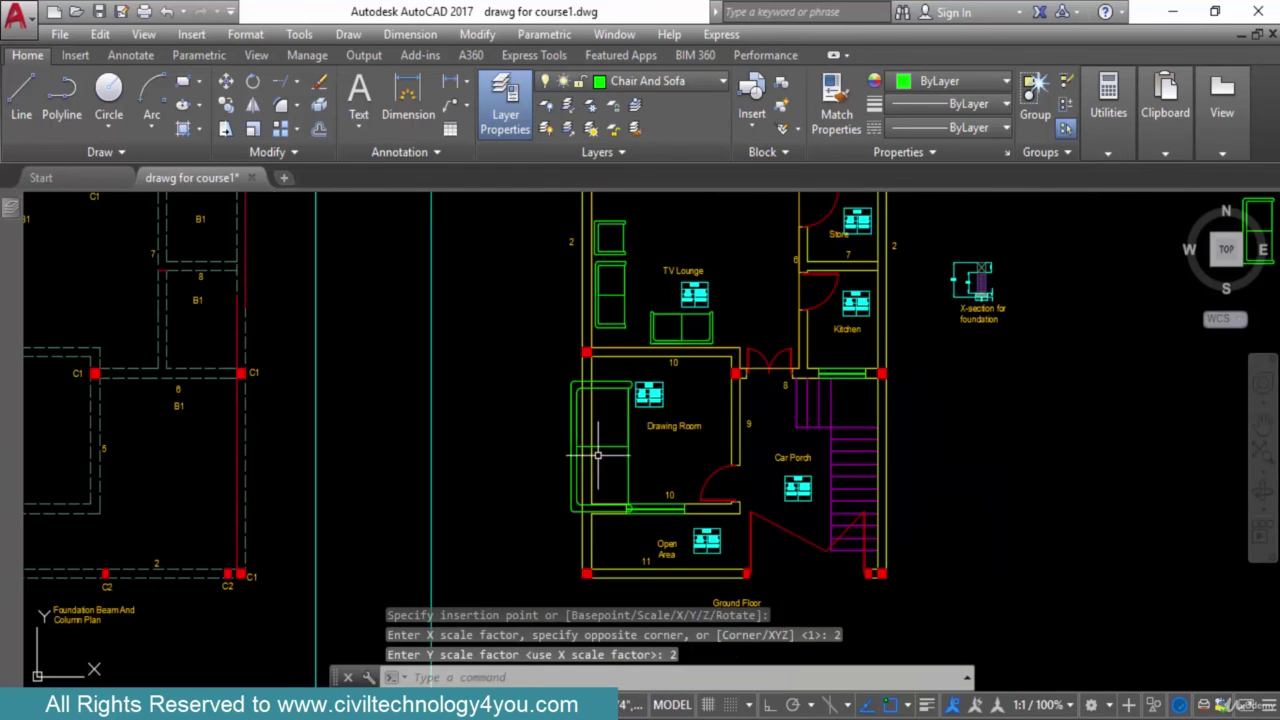
{"action": "scroll", "coordinate": [600, 447], "scroll_direction": "up", "scroll_amount": 4}
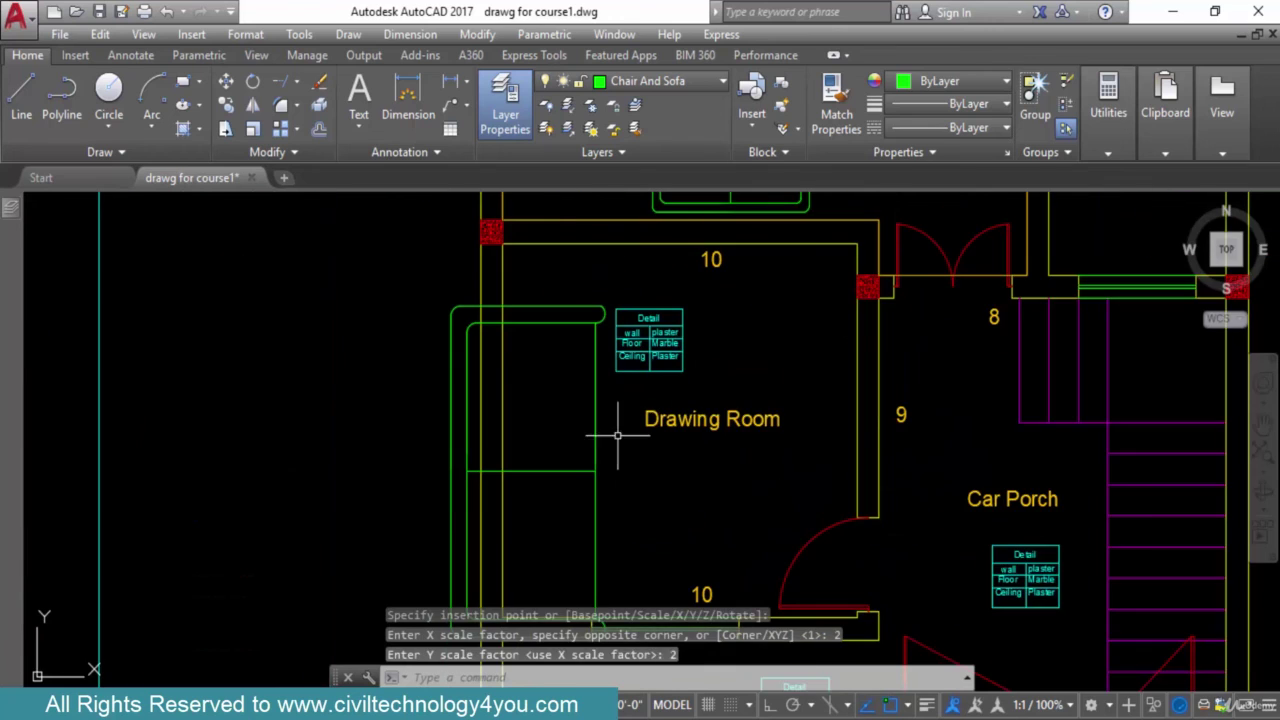
{"action": "scroll", "coordinate": [620, 447], "scroll_direction": "down", "scroll_amount": 2}
{"action": "scroll", "coordinate": [635, 445], "scroll_direction": "up", "scroll_amount": 3}
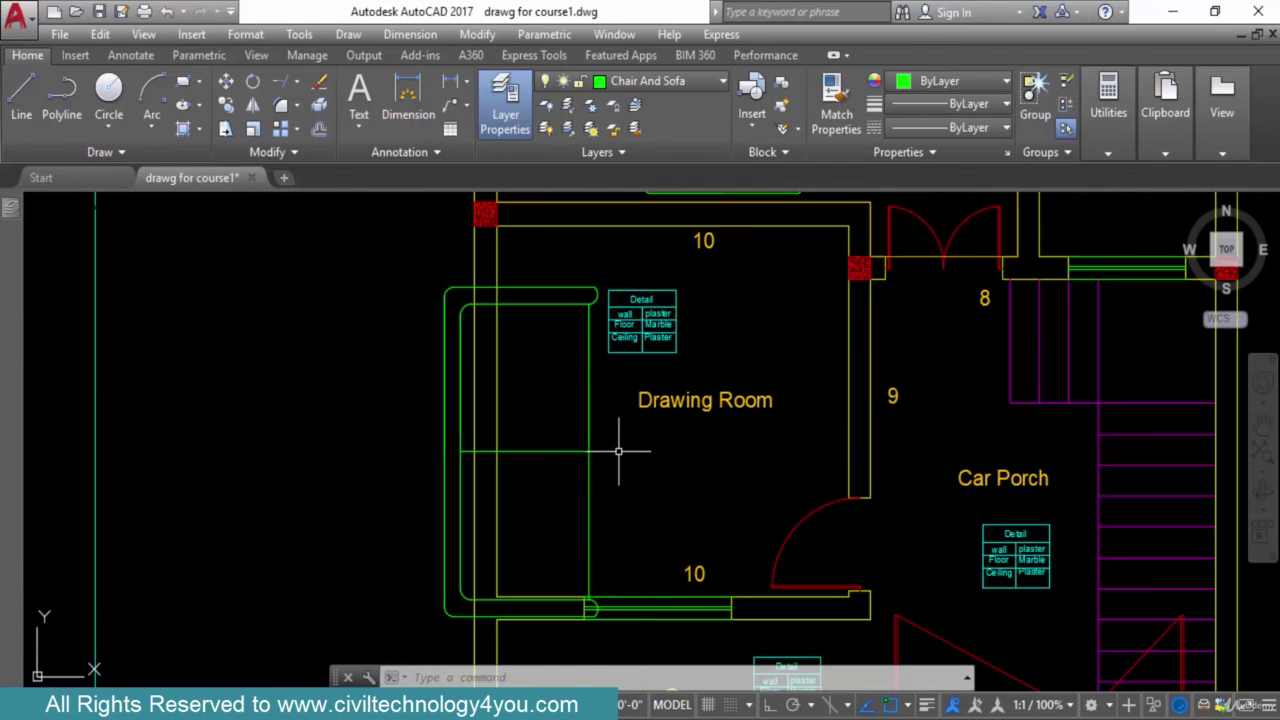
{"action": "scroll", "coordinate": [622, 445], "scroll_direction": "down", "scroll_amount": 1}
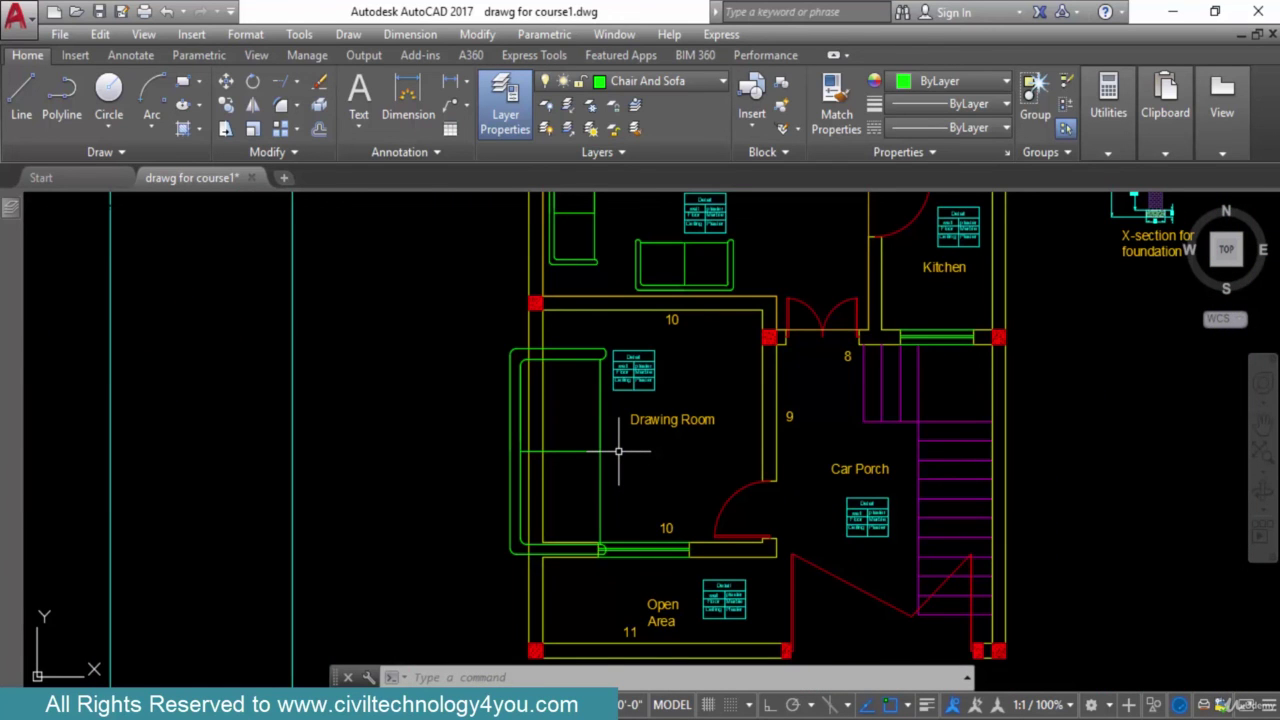